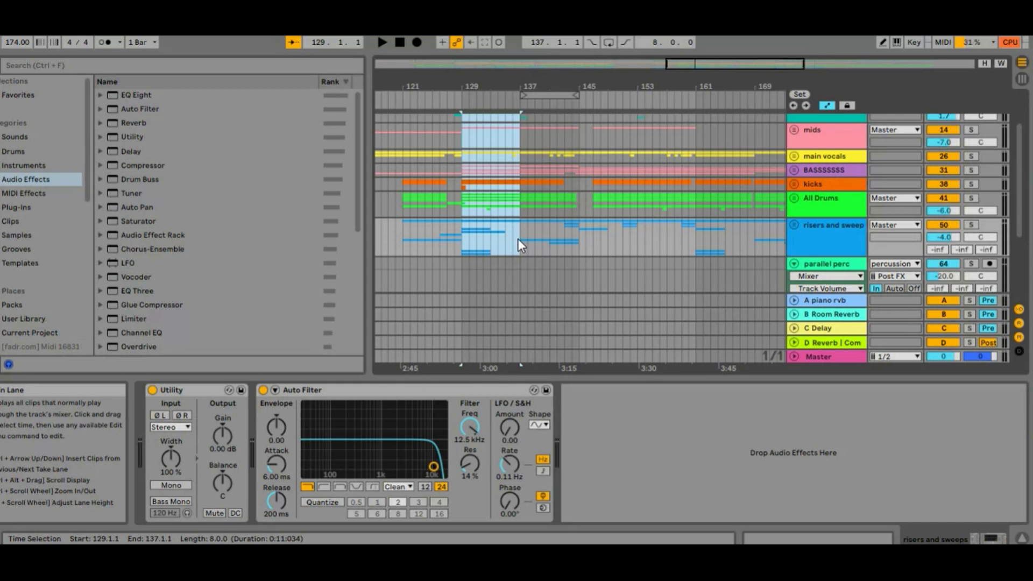
Insert eight bars of silence at bar 129 across the selected tracks, and undo the insertion.
key(ctrl+i)
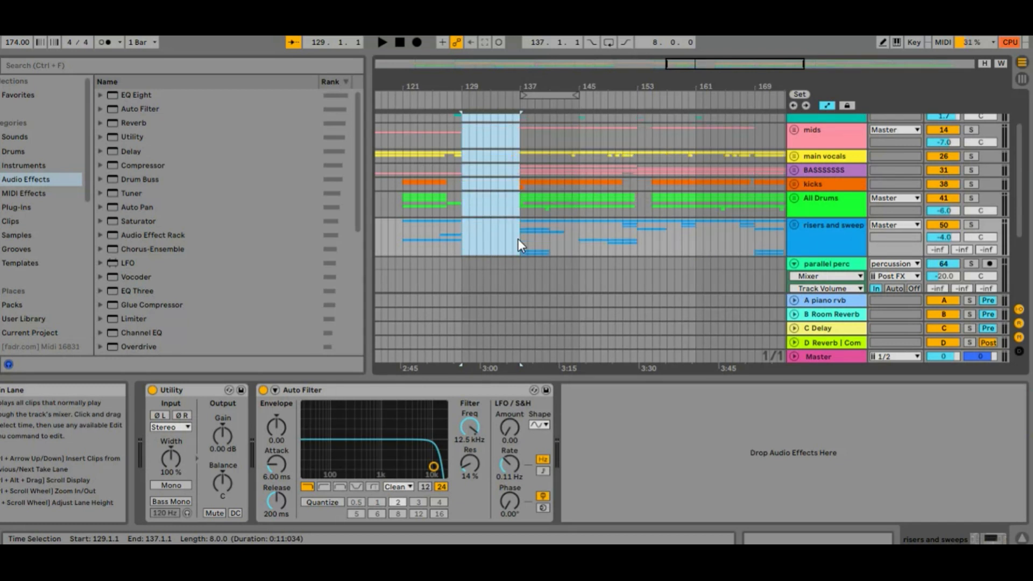
key(ctrl+z)
Move the arrangement loop to bars 129–137 and duplicate the time within it.
drag(546, 95, 487, 95)
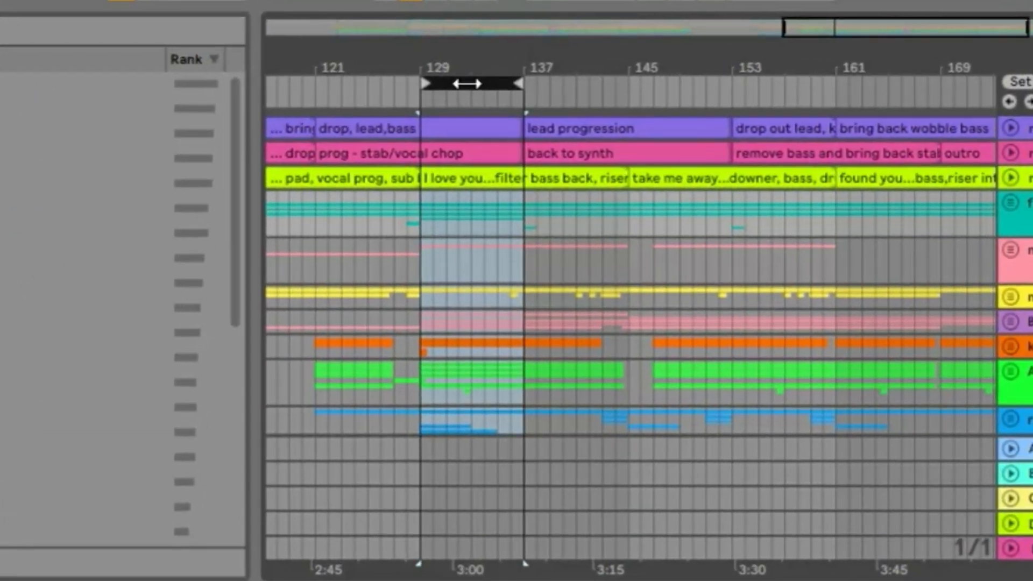
right_click(474, 77)
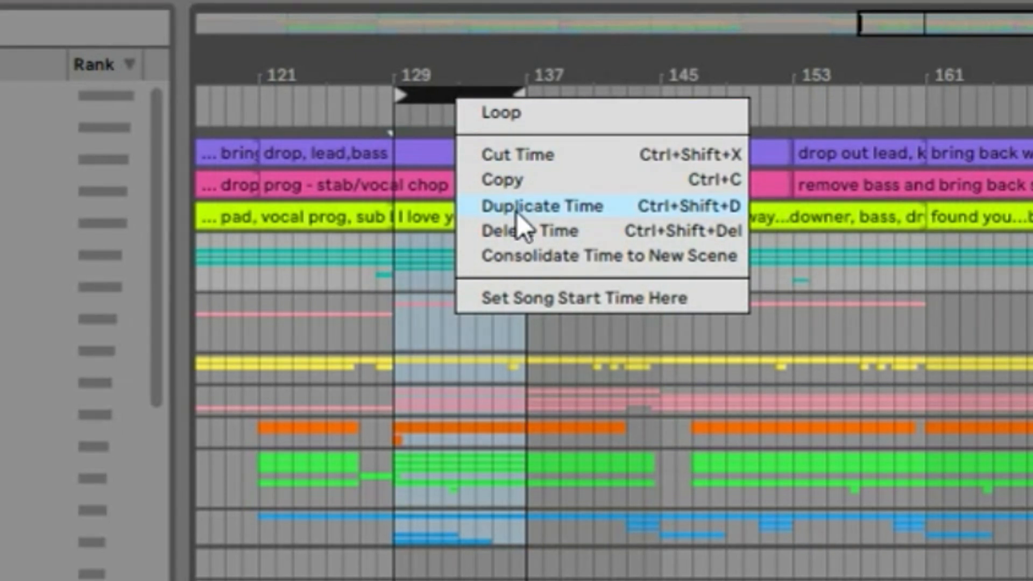
click(669, 213)
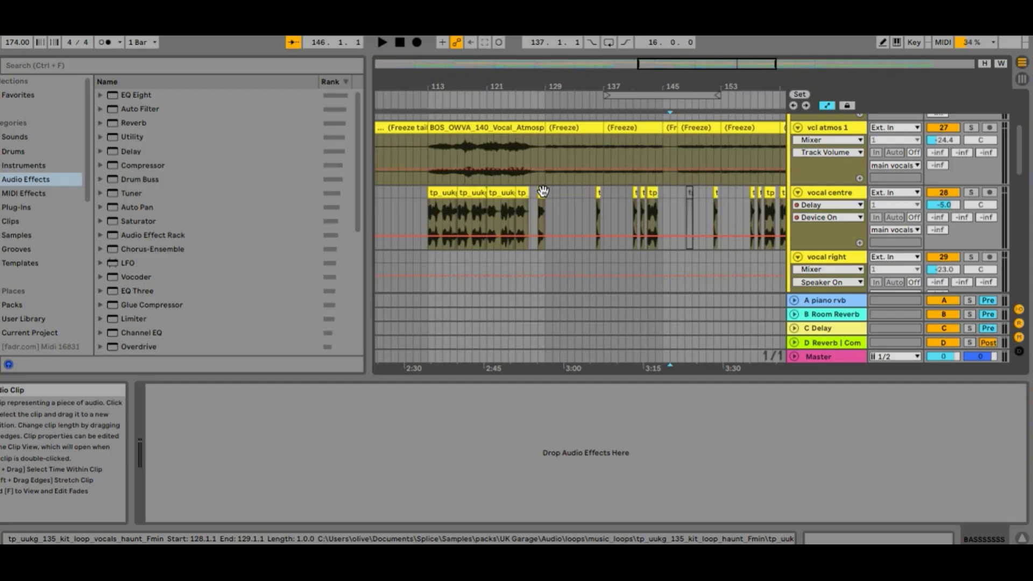
Consolidate the vocal centre clips between bars 113 and 129 into a single clip.
drag(545, 191, 456, 192)
shift+click(431, 192)
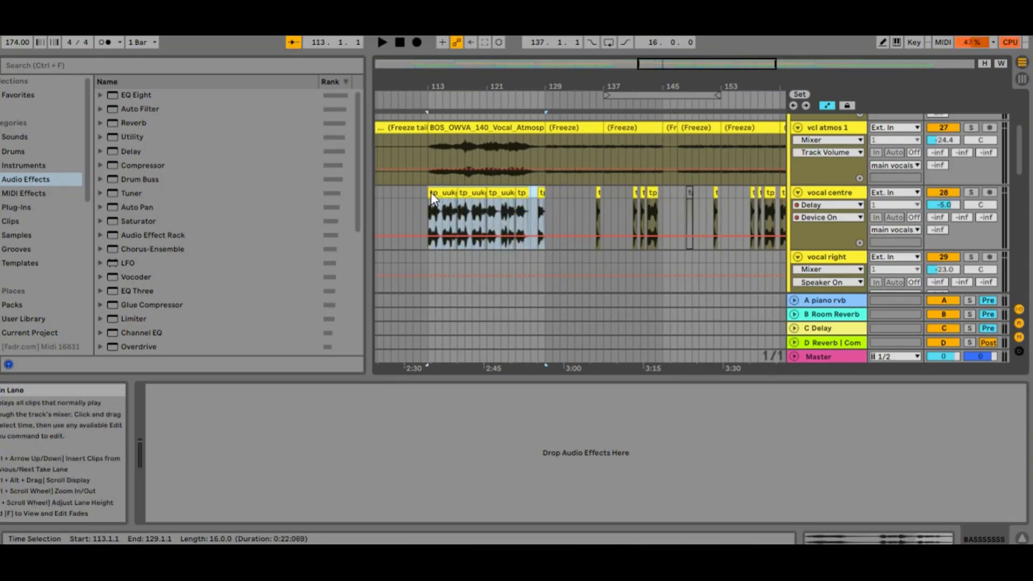
key(ctrl+j)
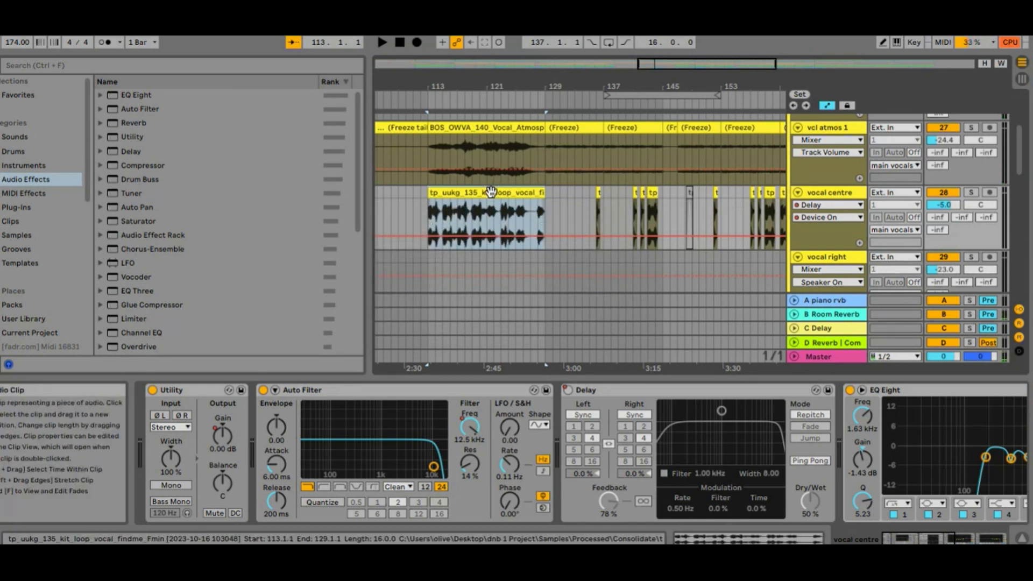
mouse_move(504, 192)
mouse_down()
mouse_move(453, 194)
mouse_move(517, 192)
mouse_up()
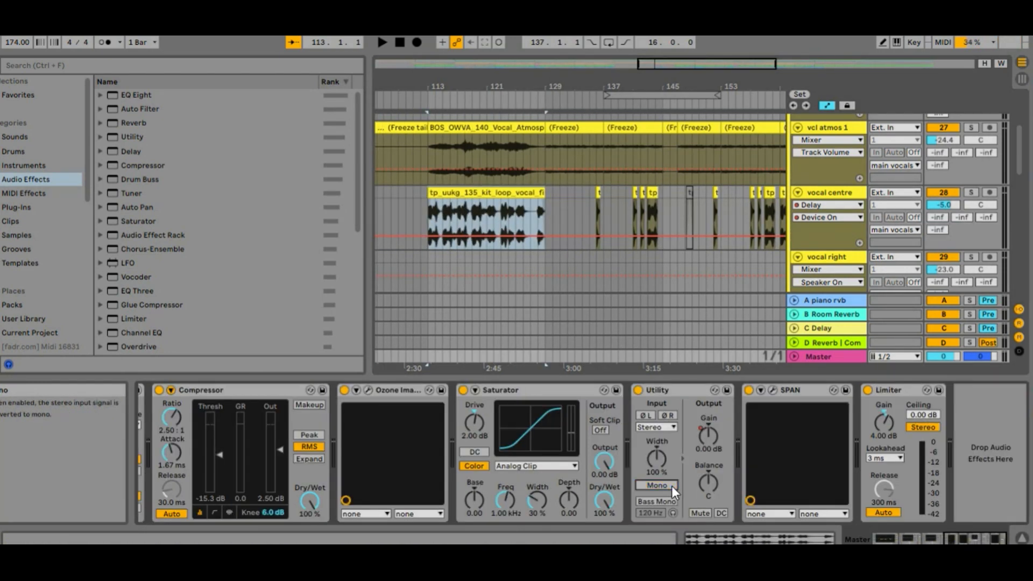
Map the M key to the Mono switch of the Utility on the Master track.
key(ctrl+k)
click(671, 486)
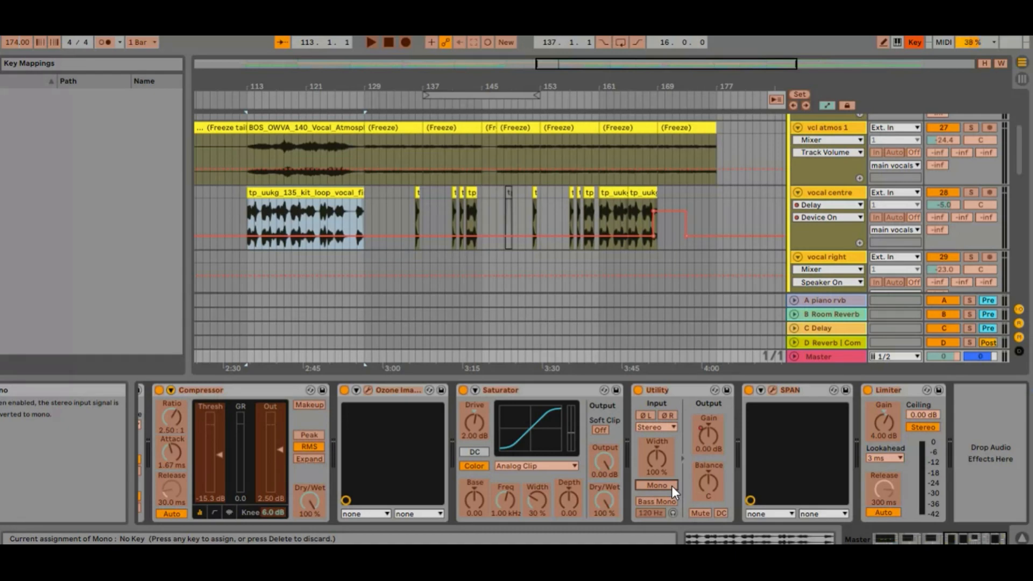
key(m)
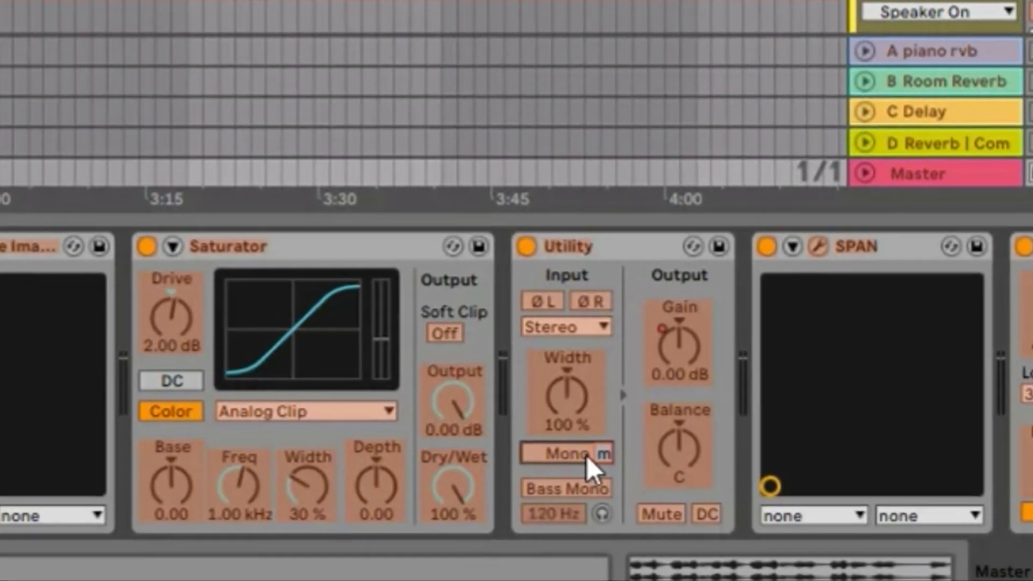
key(m)
key(m)
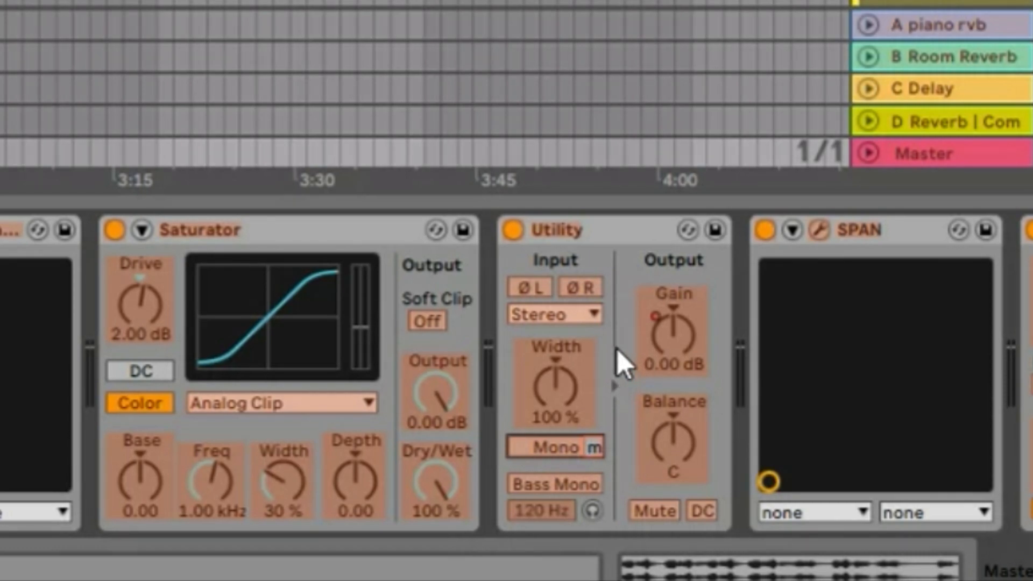
key(ctrl+k)
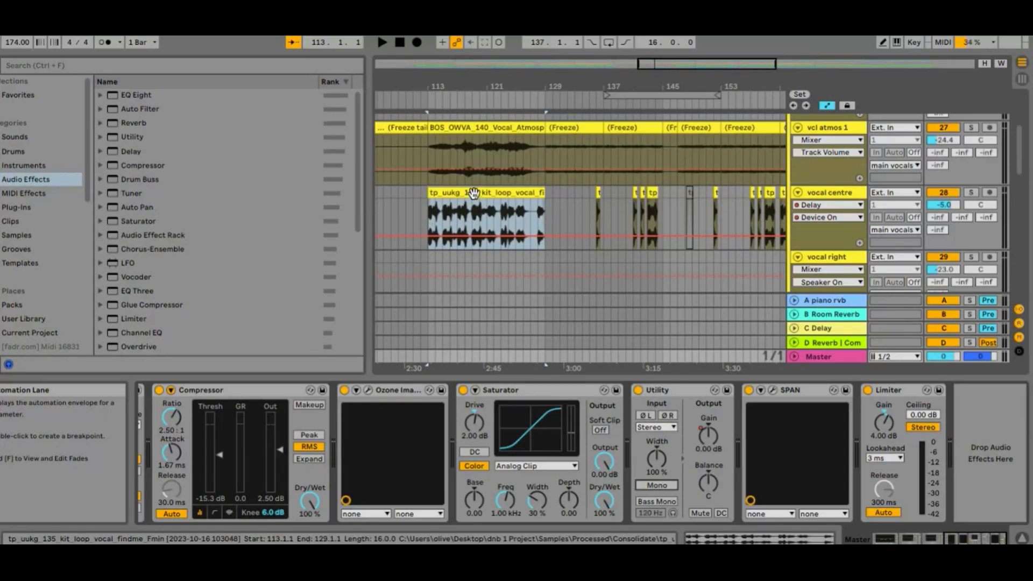
Deactivate the consolidated vocal centre clip at bar 113 and reactivate it.
click(473, 194)
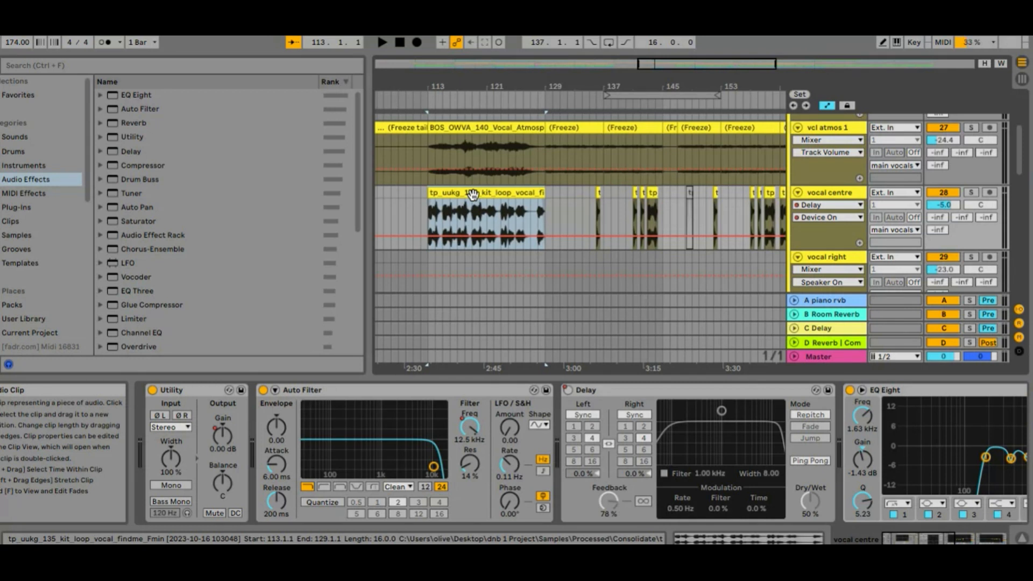
key(0)
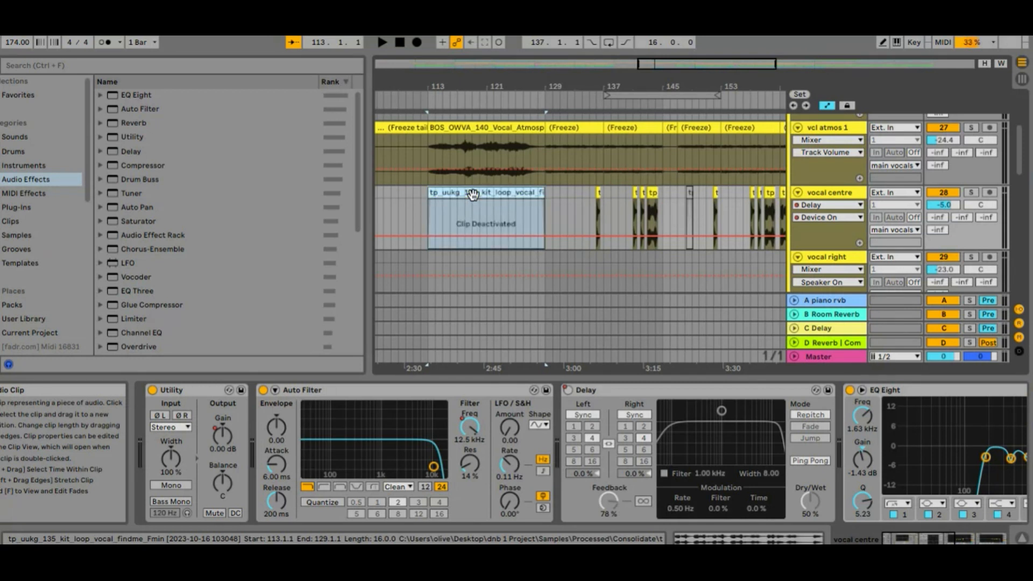
key(0)
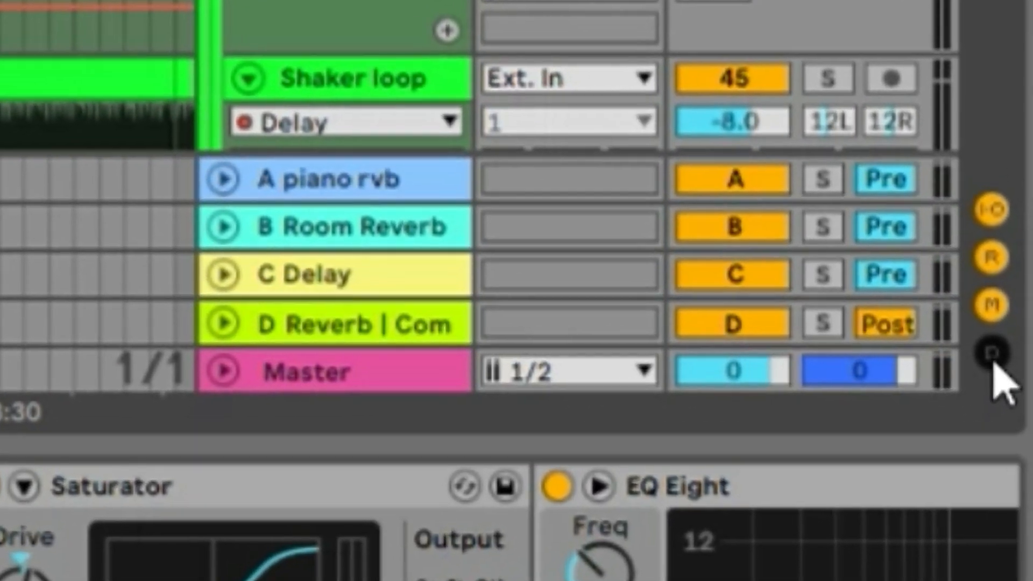
Show the track delays, raise the Shaker loop track's delay to 5.00 ms and nudge it back down.
click(1030, 358)
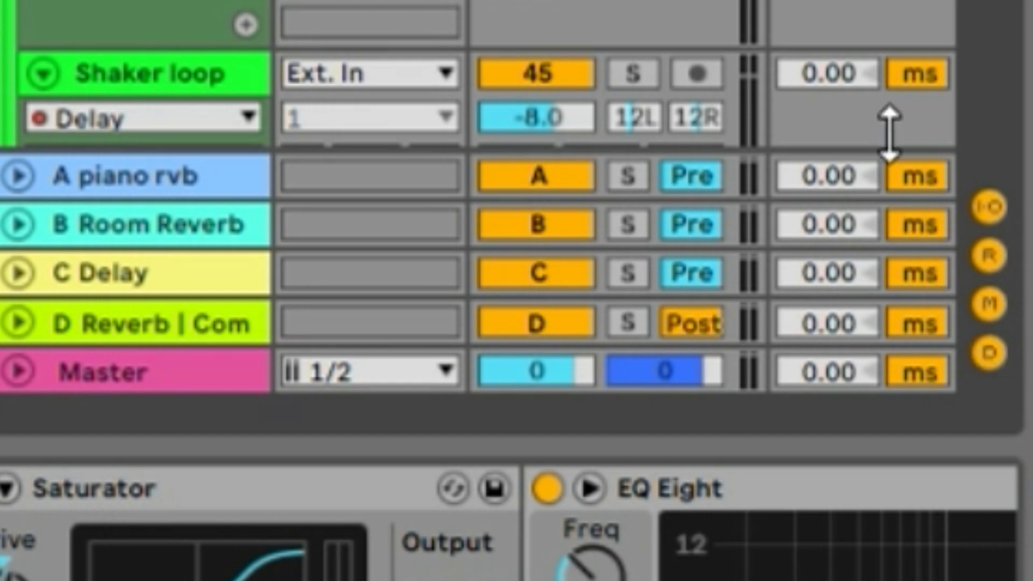
click(826, 79)
key(Up)
key(Up)
key(Up)
key(Up)
key(Up)
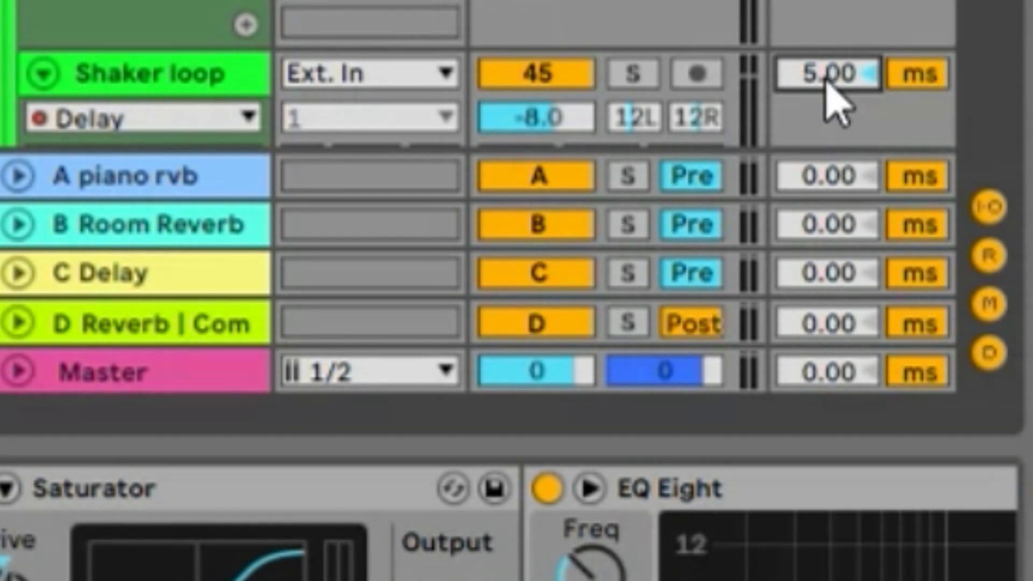
key(Down)
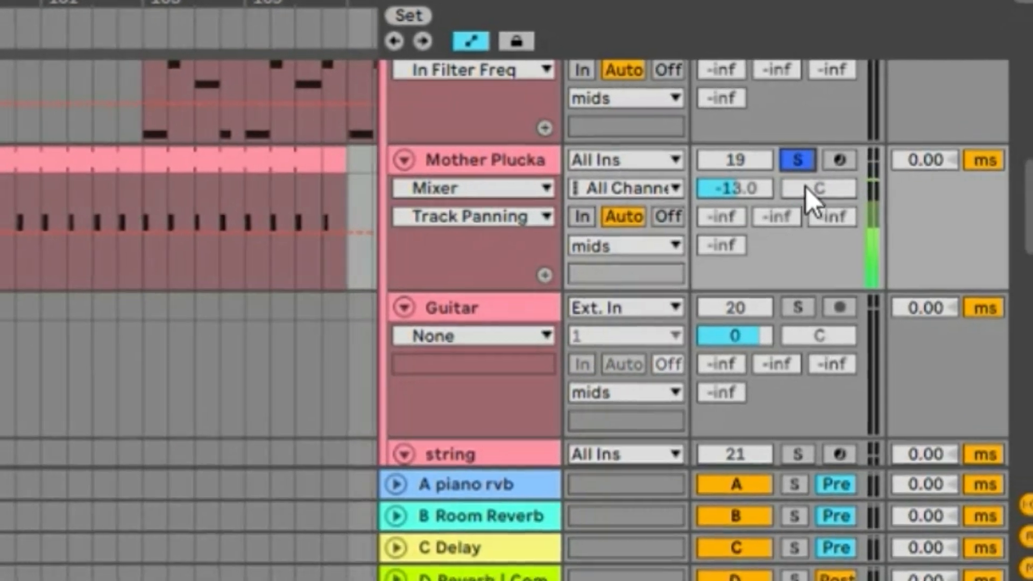
Pan the Mother Plucka track to 30R.
text(4)
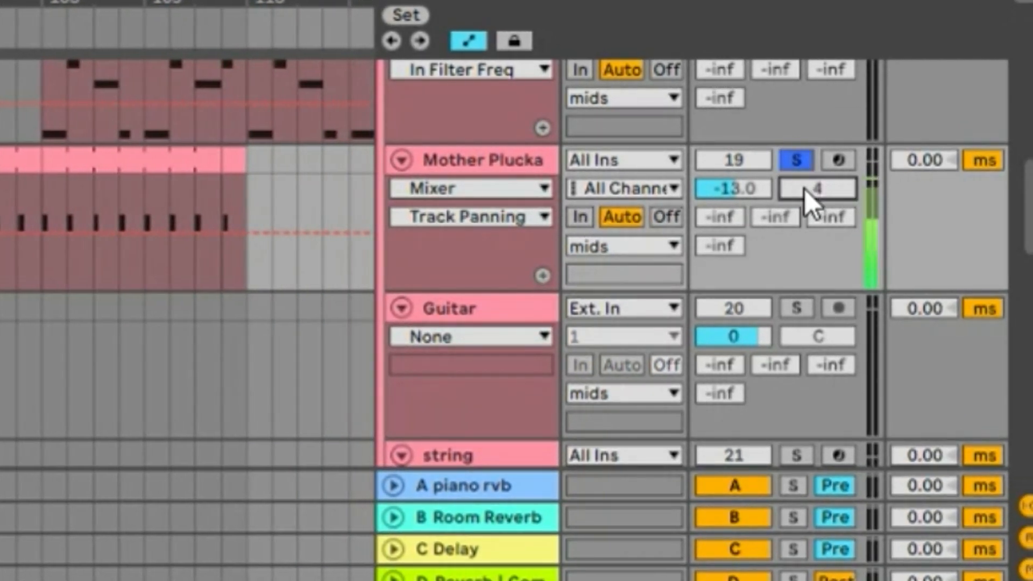
key(BackSpace)
text(30)
key(Return)
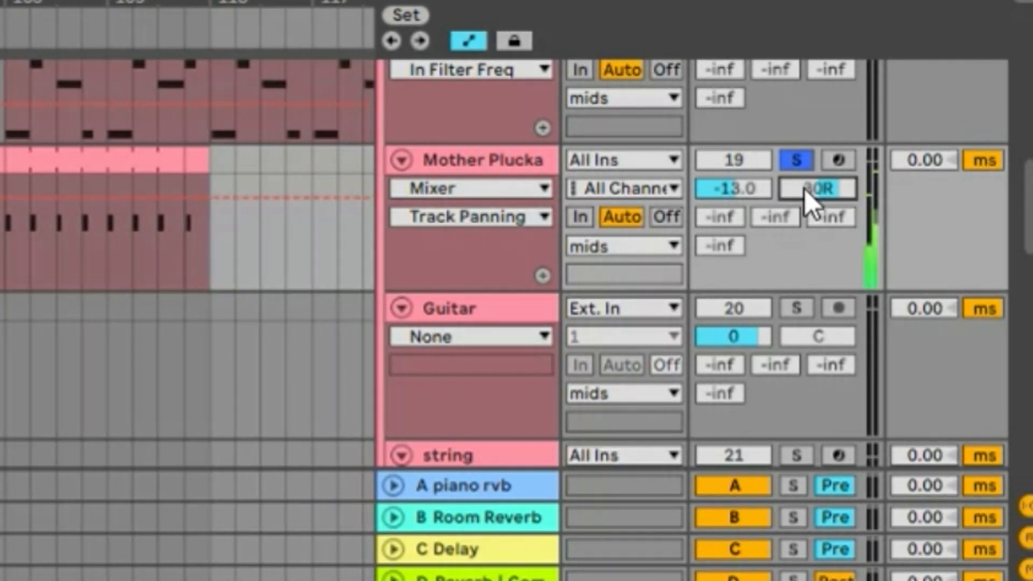
Switch the Mother Plucka track to split stereo panning at 30L and 44R, and unsolo the track.
right_click(804, 189)
click(764, 205)
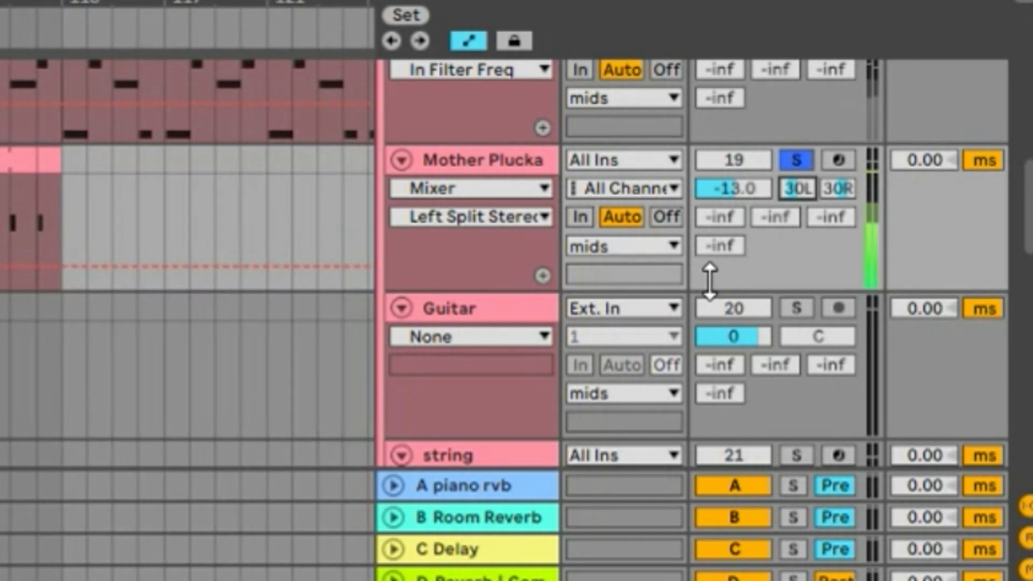
drag(843, 192, 845, 189)
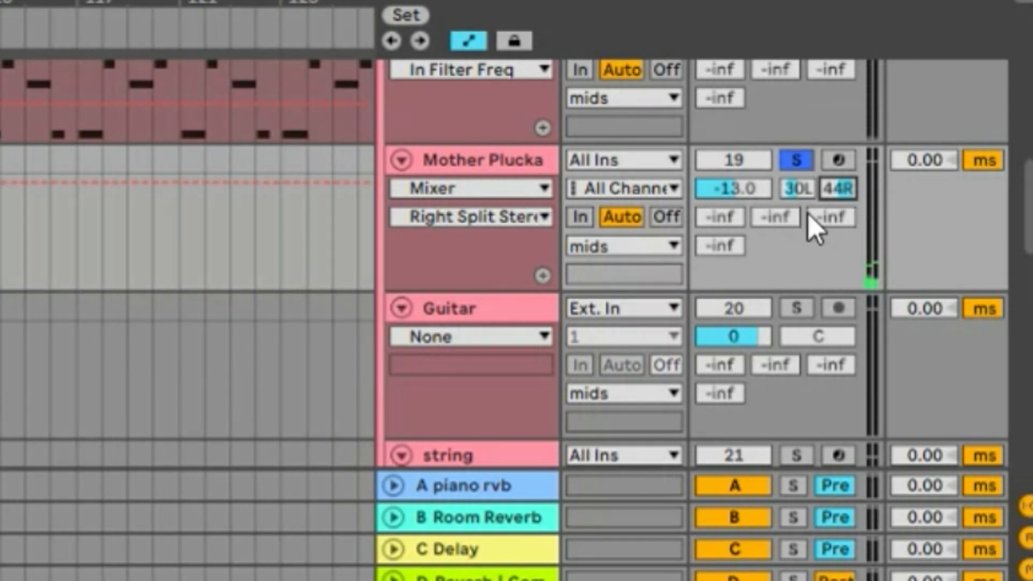
click(798, 162)
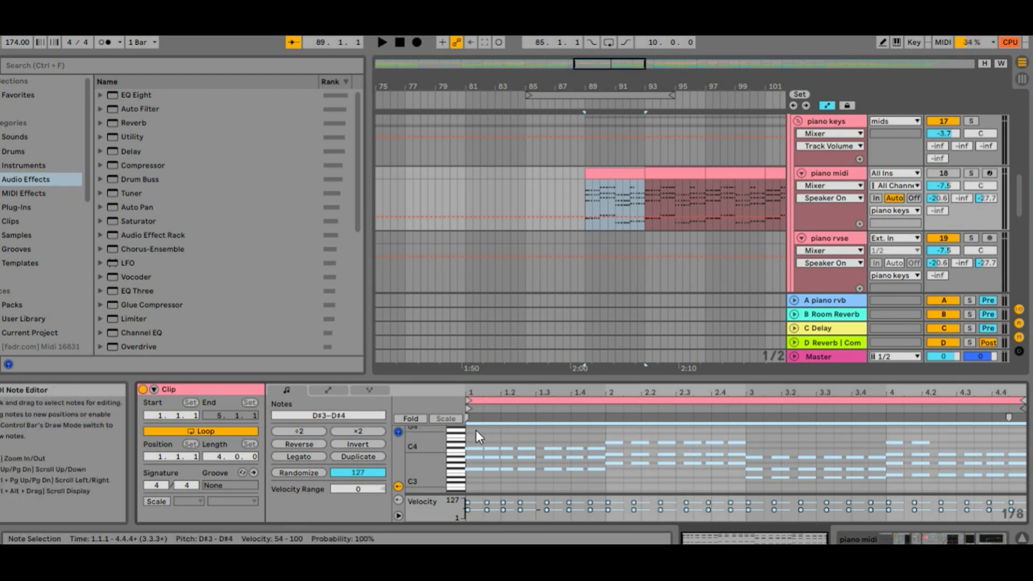
Try inverting and reversing the selected notes in the piano midi clip, restoring the original notes after each.
click(358, 446)
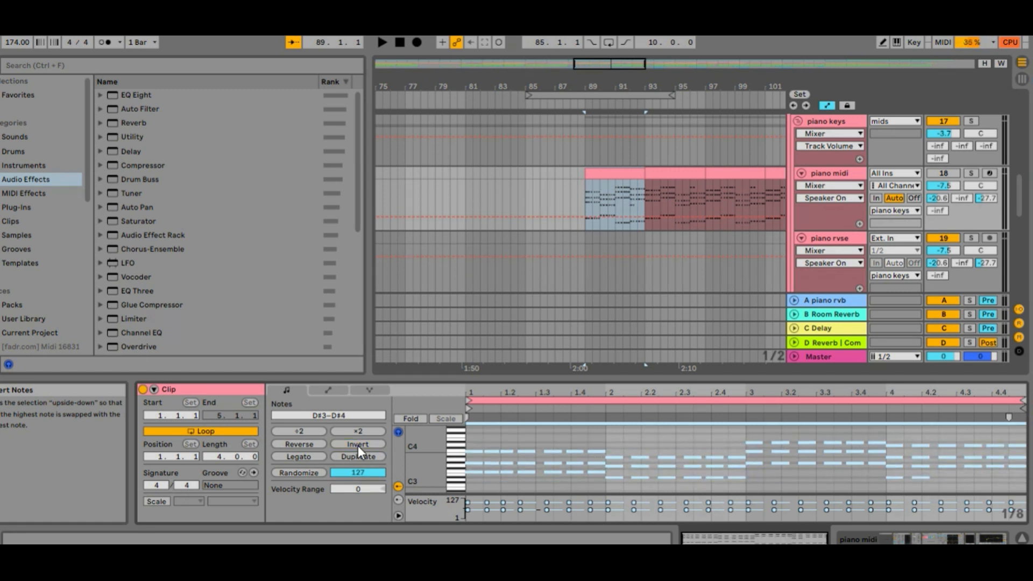
click(357, 445)
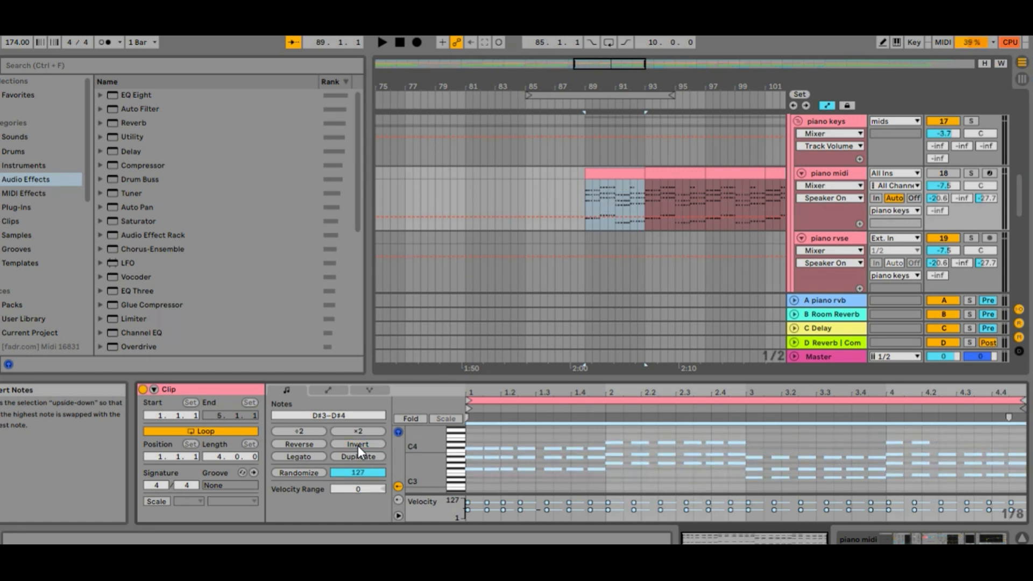
click(309, 447)
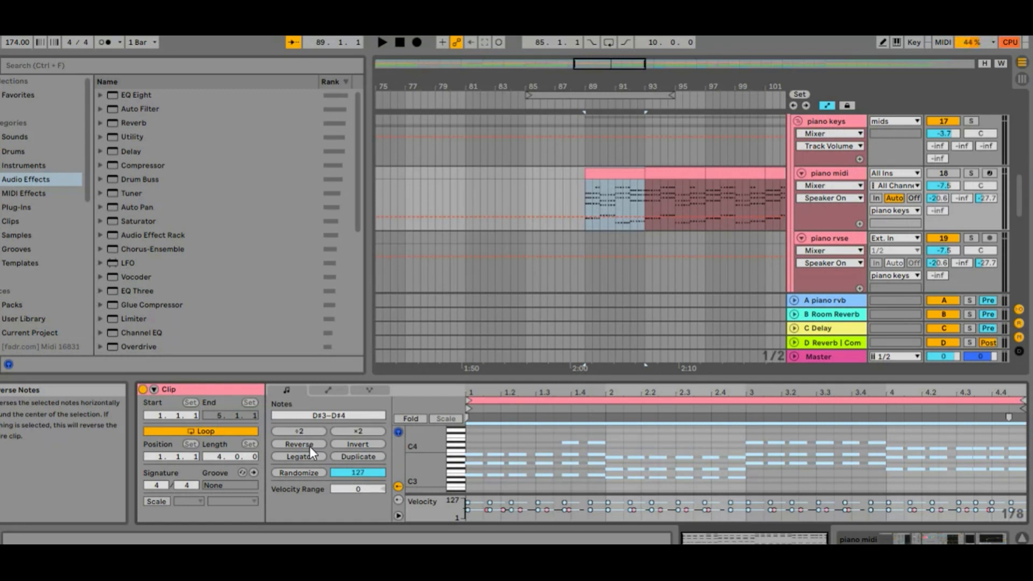
click(309, 447)
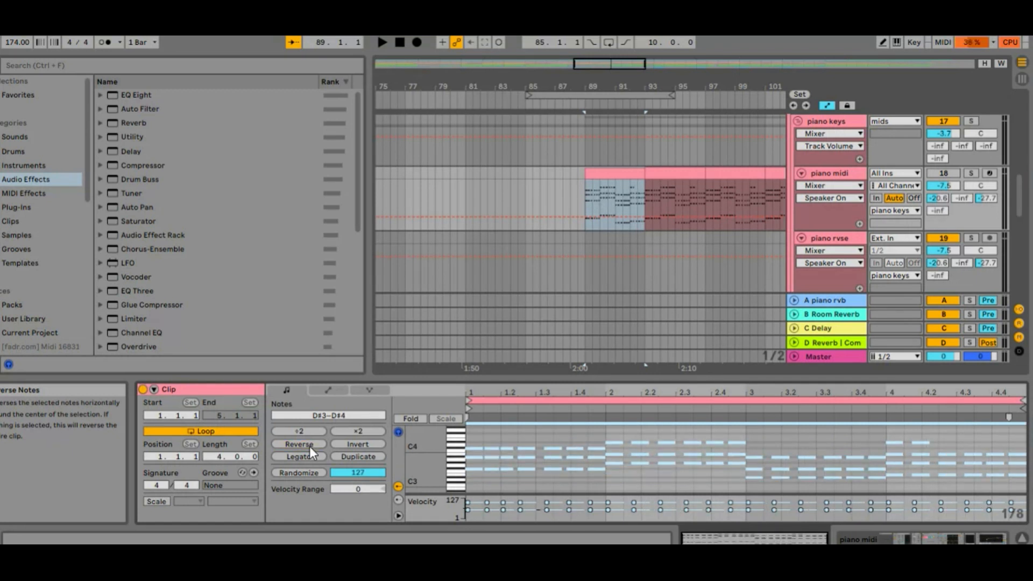
Randomize the velocities of the piano midi notes with an amount of 127, and restore the original velocities.
click(301, 473)
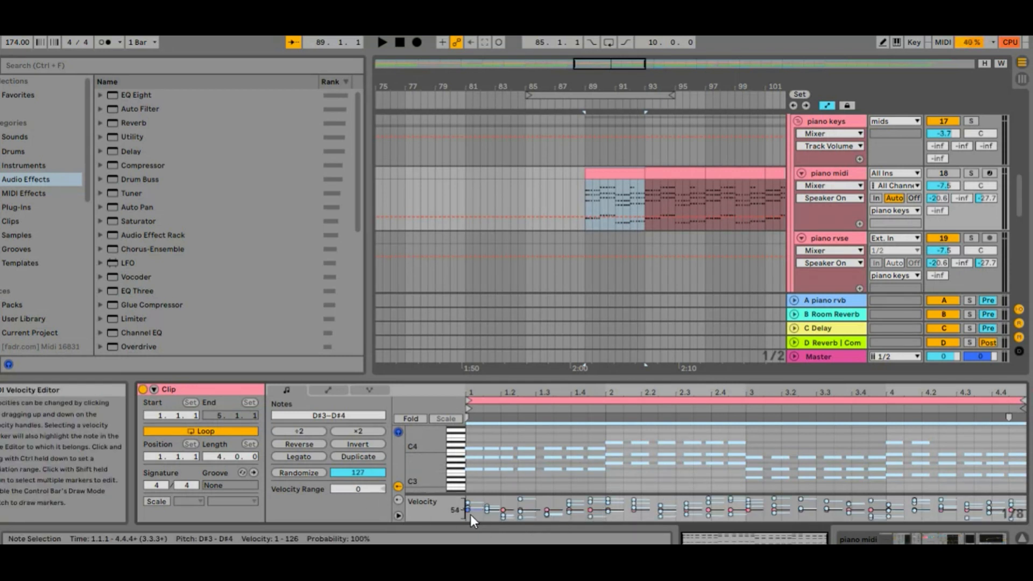
click(303, 474)
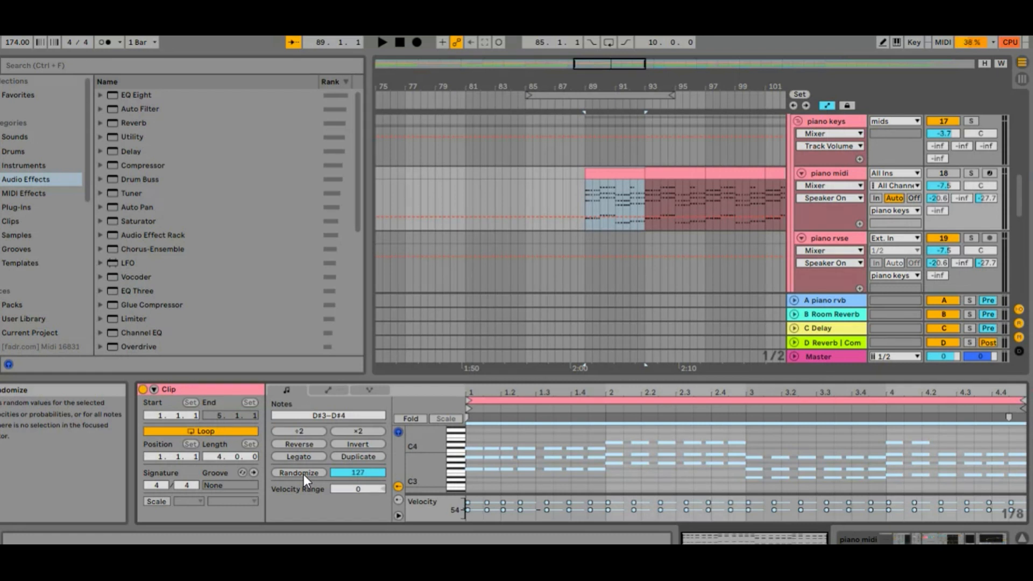
Enable the scale for the piano midi clip and set it to G#/Ab Minor.
click(156, 501)
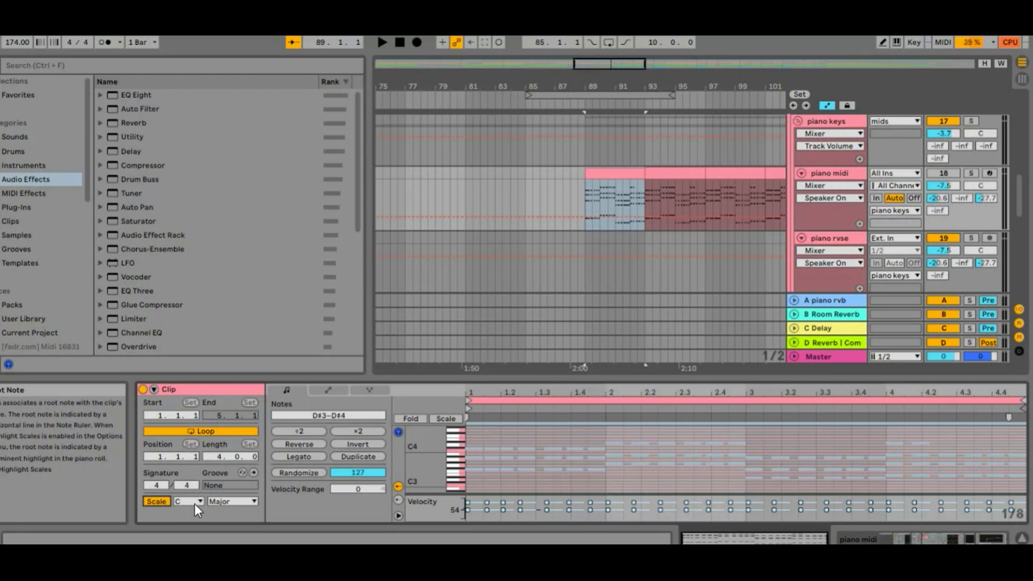
click(195, 504)
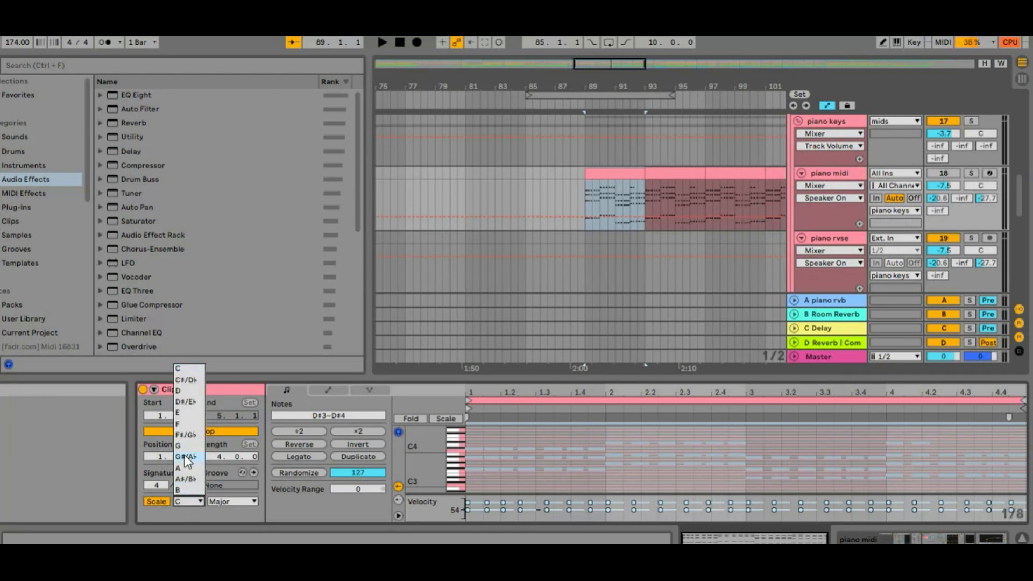
click(185, 457)
click(220, 504)
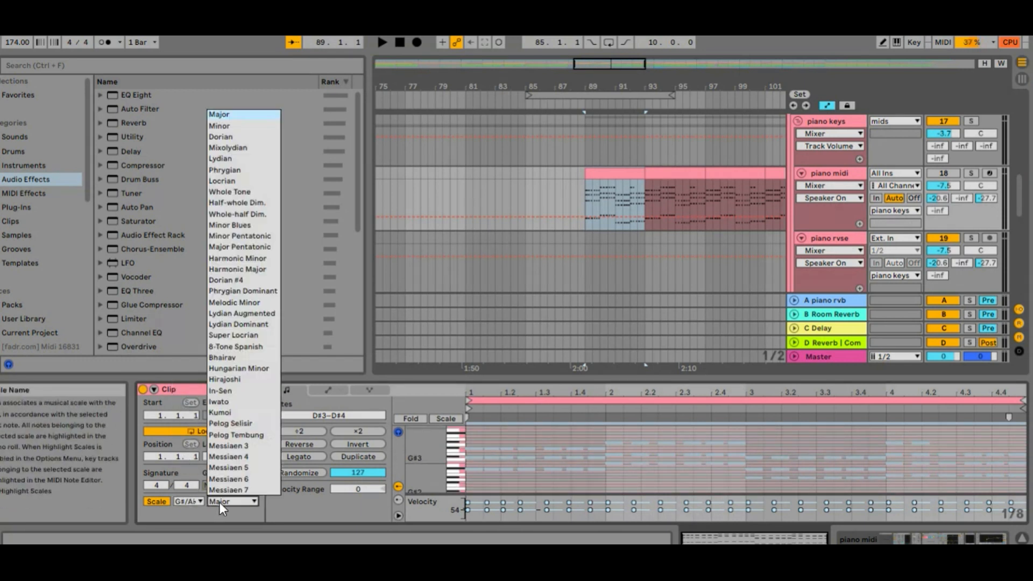
click(243, 127)
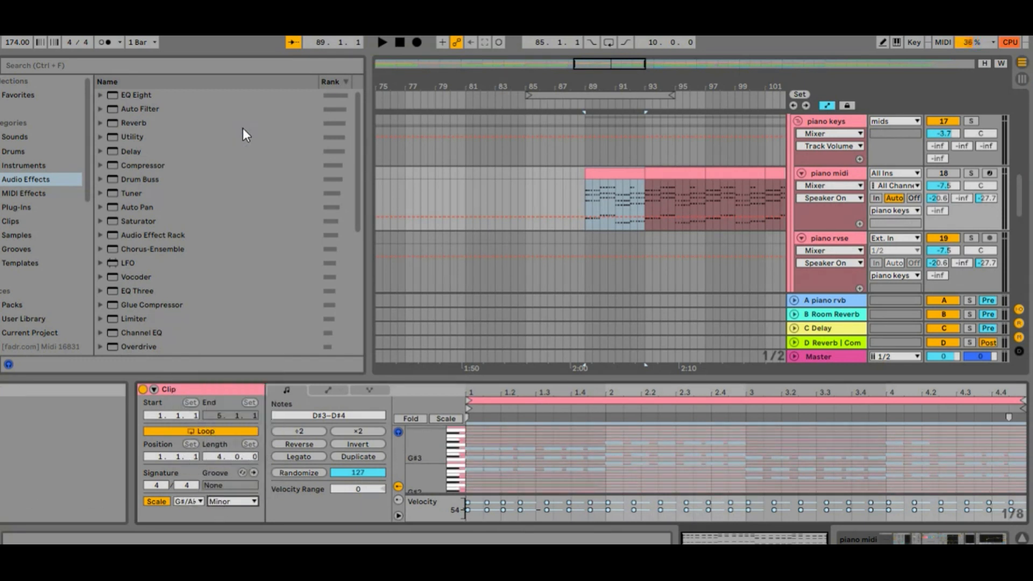
drag(429, 461, 460, 454)
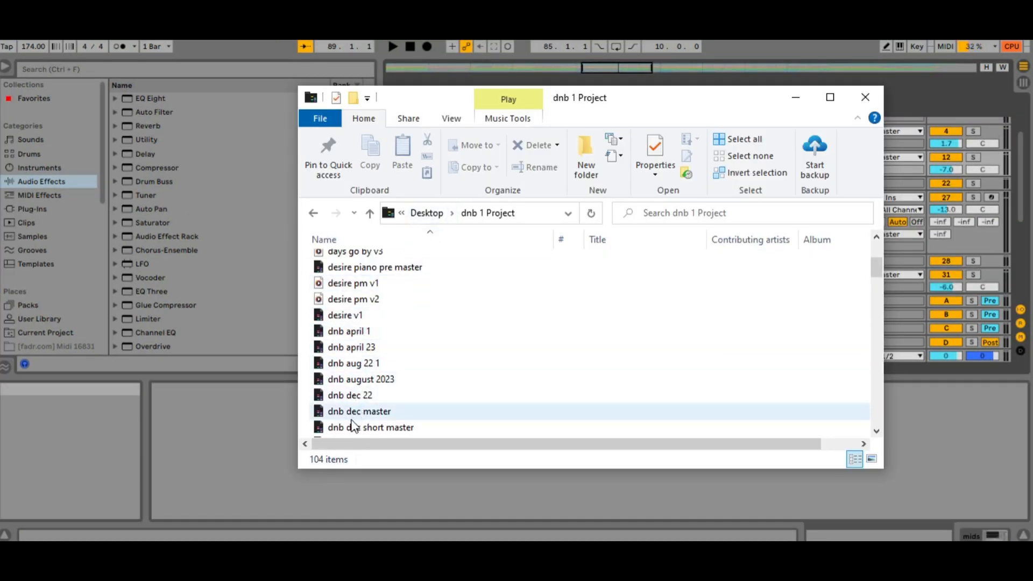
Browse the current project's files and expand the fx group inside dnb oct 23 v2.als.
click(54, 334)
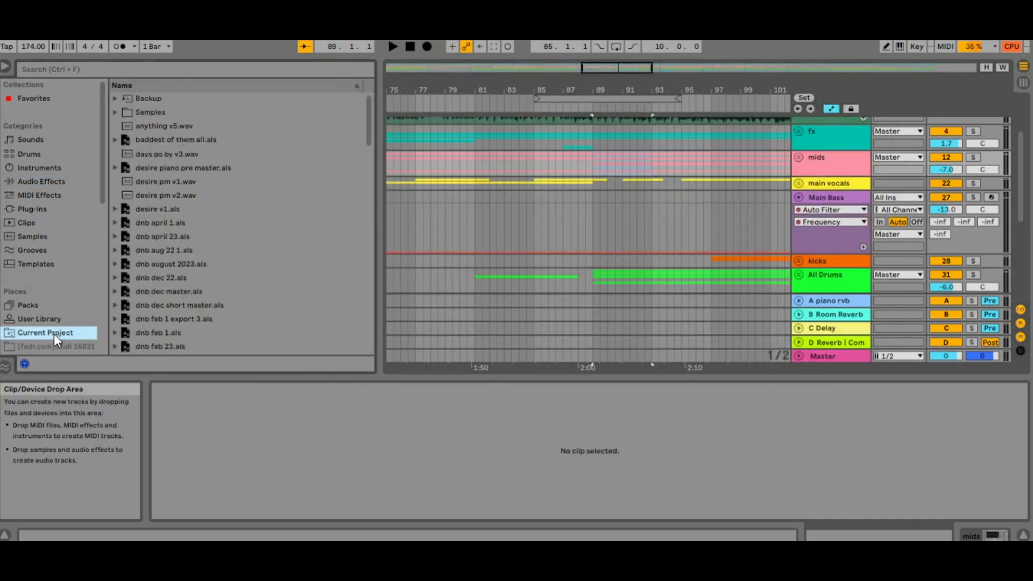
scroll(125, 306, down, 3)
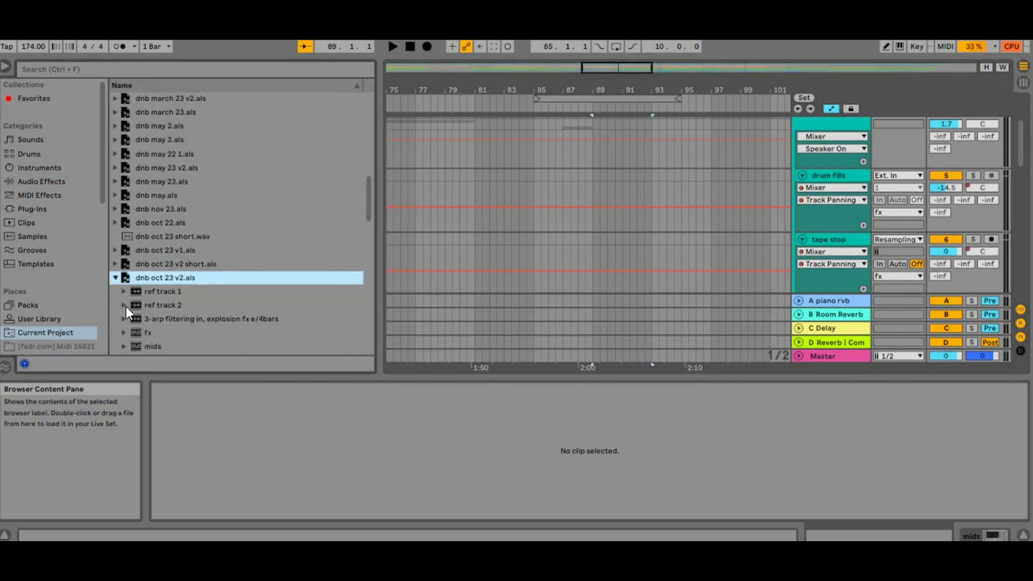
scroll(126, 305, down, 2)
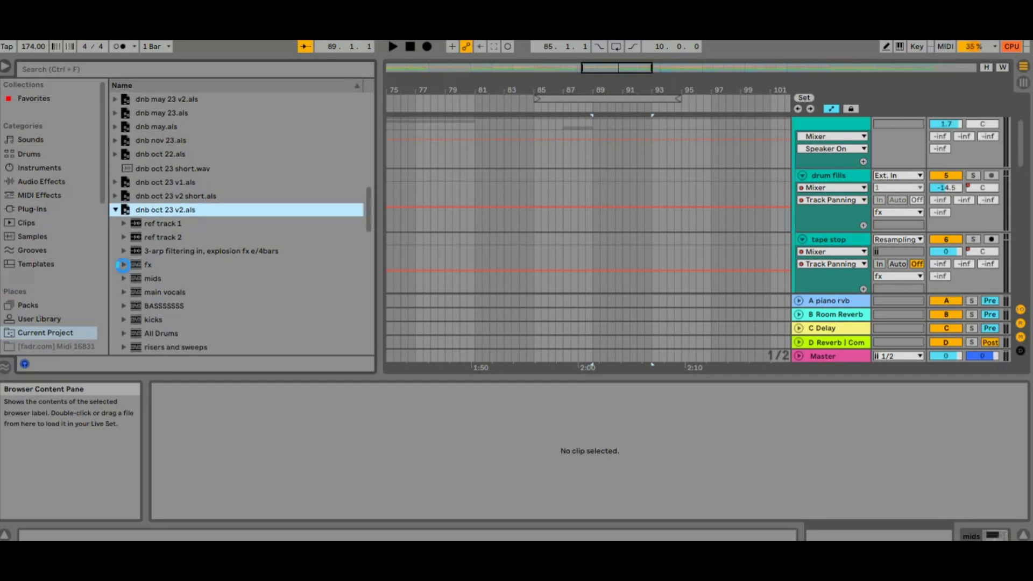
click(124, 264)
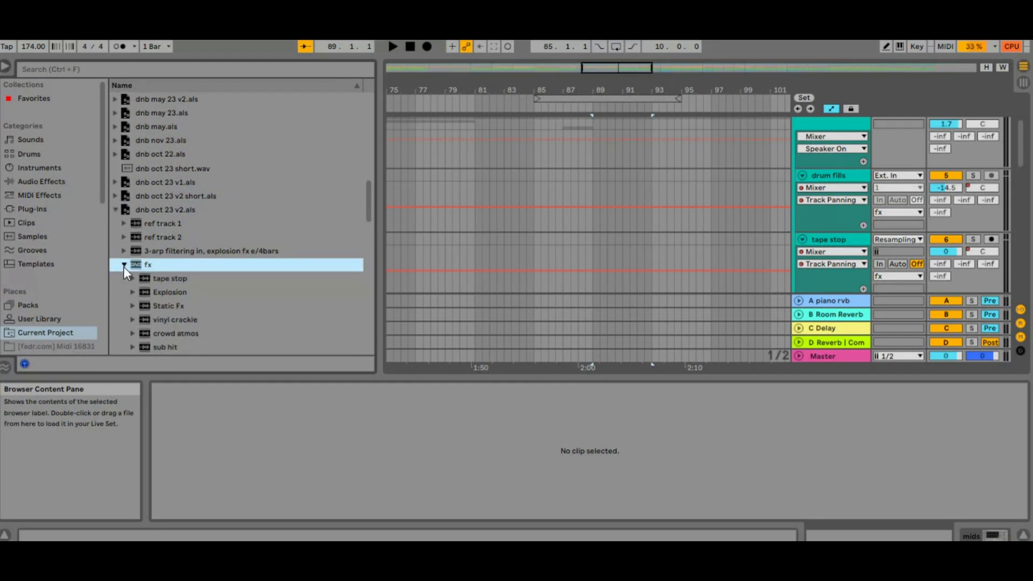
Load the sub hit track from the fx group of dnb oct 23 v2.als into the arrangement and select it.
scroll(124, 267, down, 2)
click(170, 244)
click(169, 301)
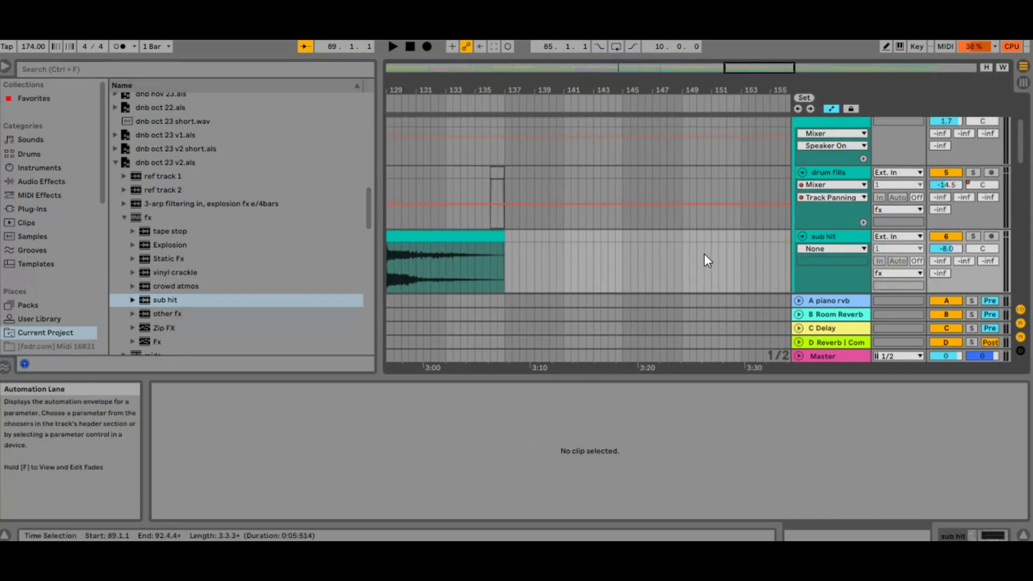
click(831, 240)
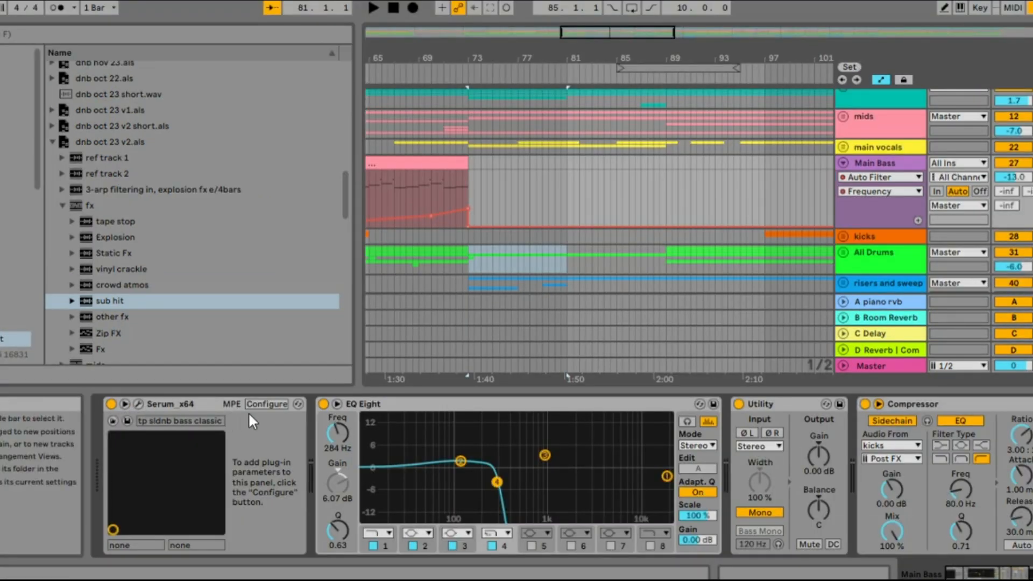
Configure Serum's filter cutoff and Env 1 attack as automatable parameters on the Main Bass track, and close the plug-in window.
click(263, 403)
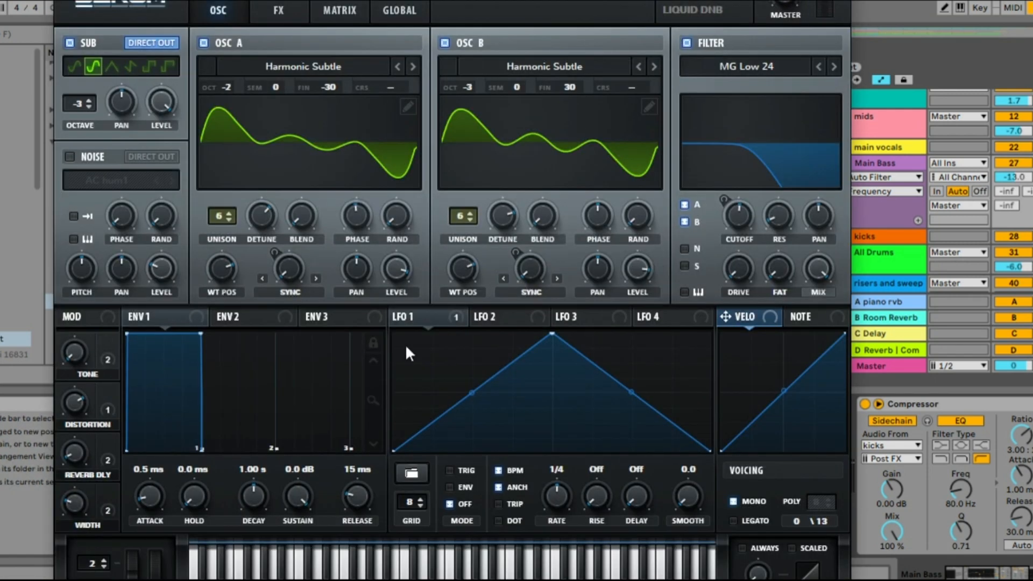
right_click(740, 215)
click(740, 215)
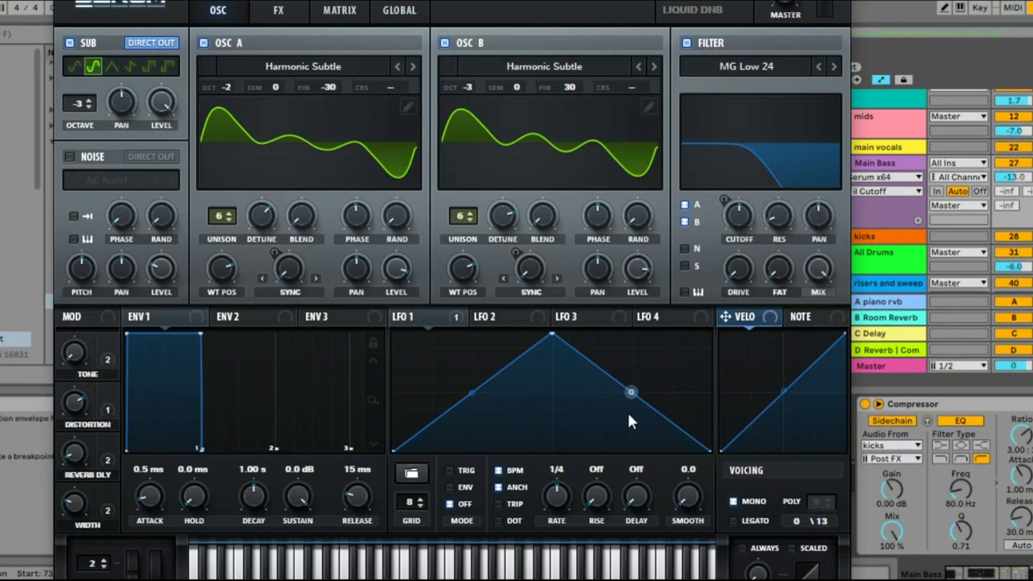
click(145, 491)
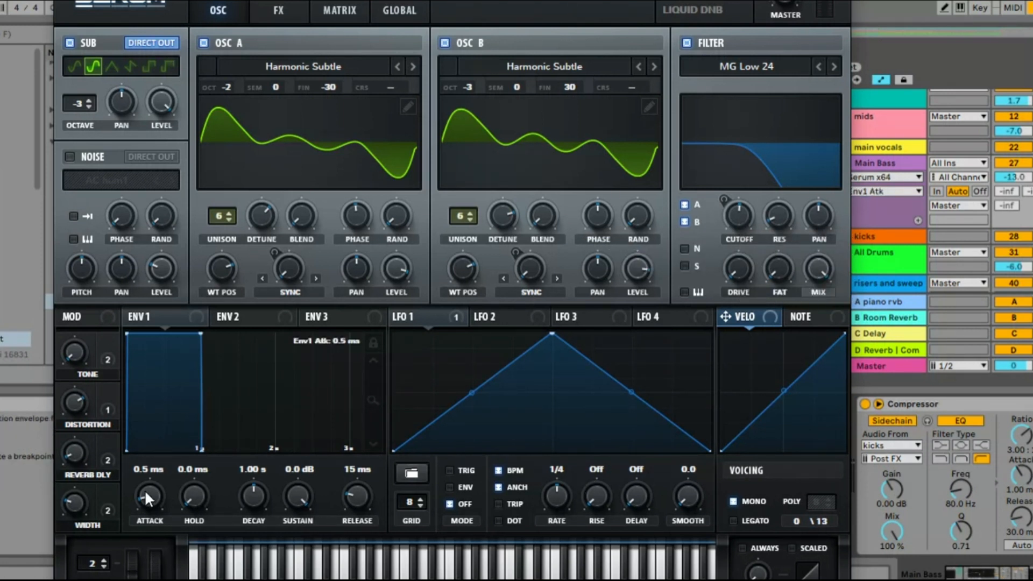
click(840, 1)
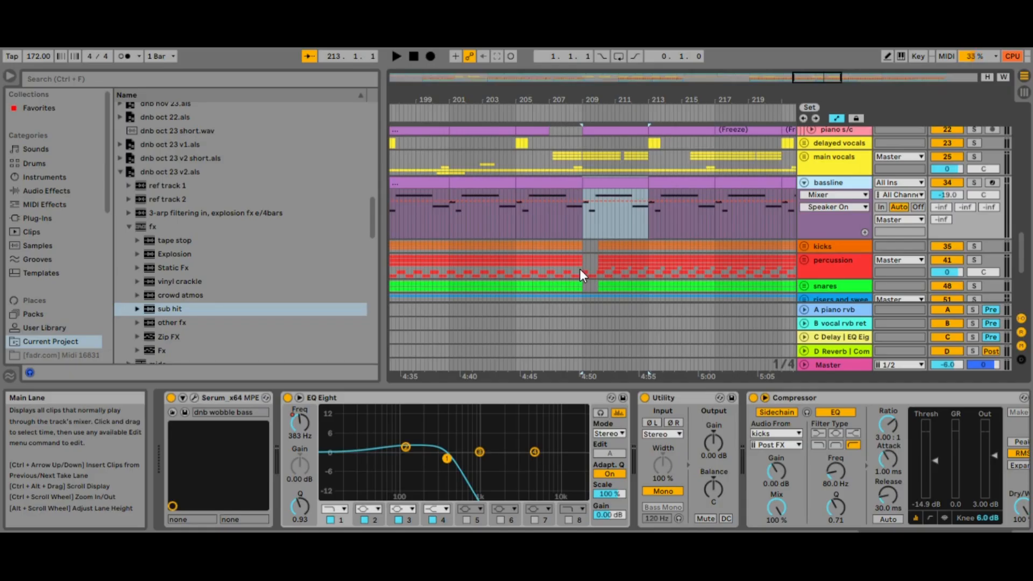
Solo the bassline track and play it from bar 209.
click(585, 221)
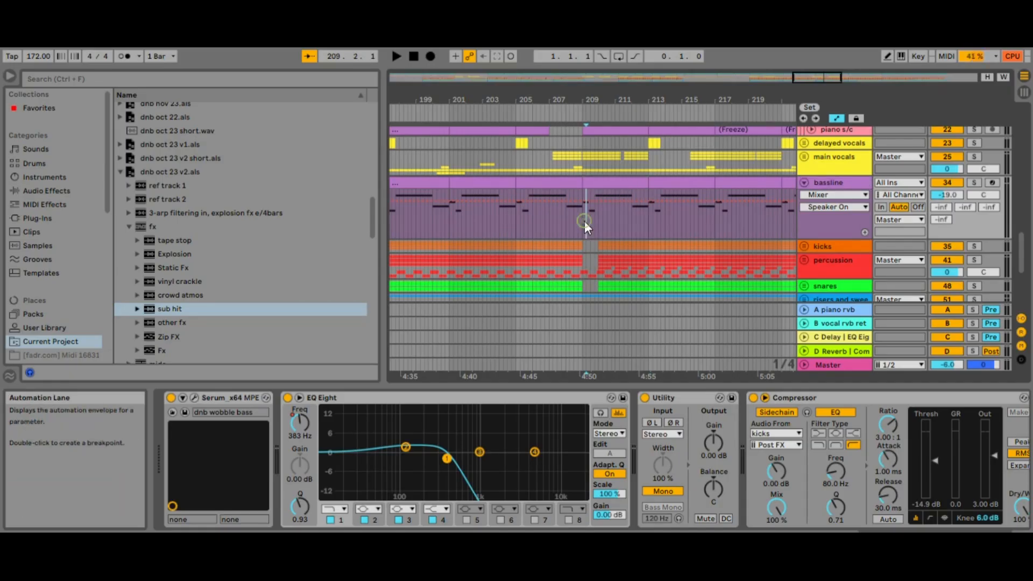
click(581, 221)
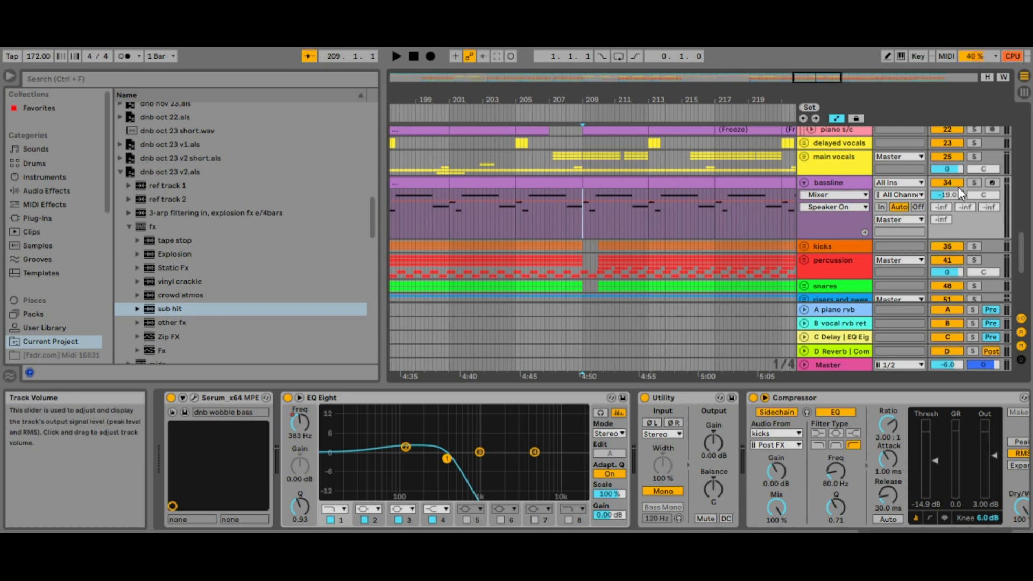
click(971, 183)
key(space)
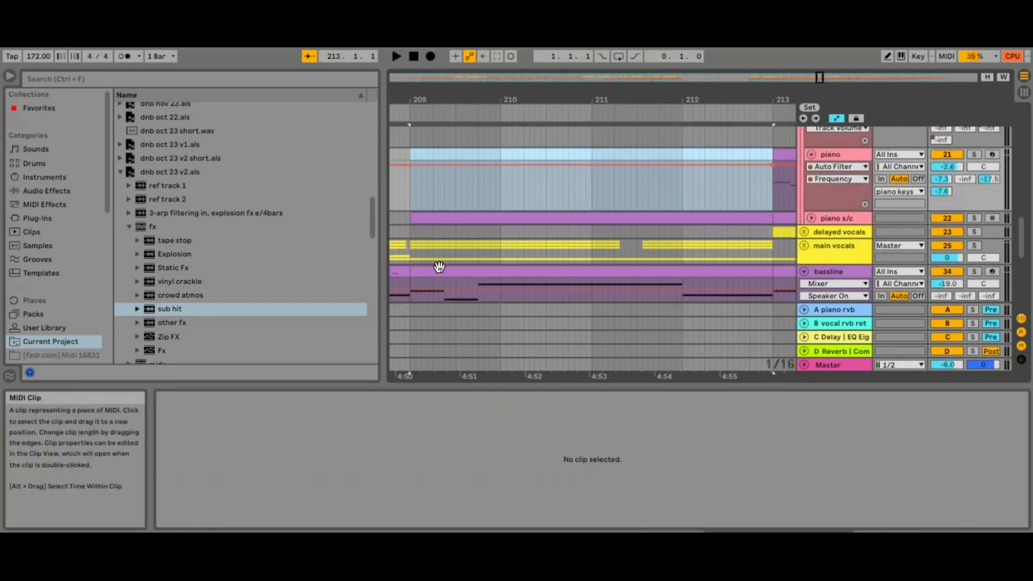
Copy the bassline MIDI clip onto the piano track at bar 209.
click(437, 275)
click(409, 195)
key(ctrl+v)
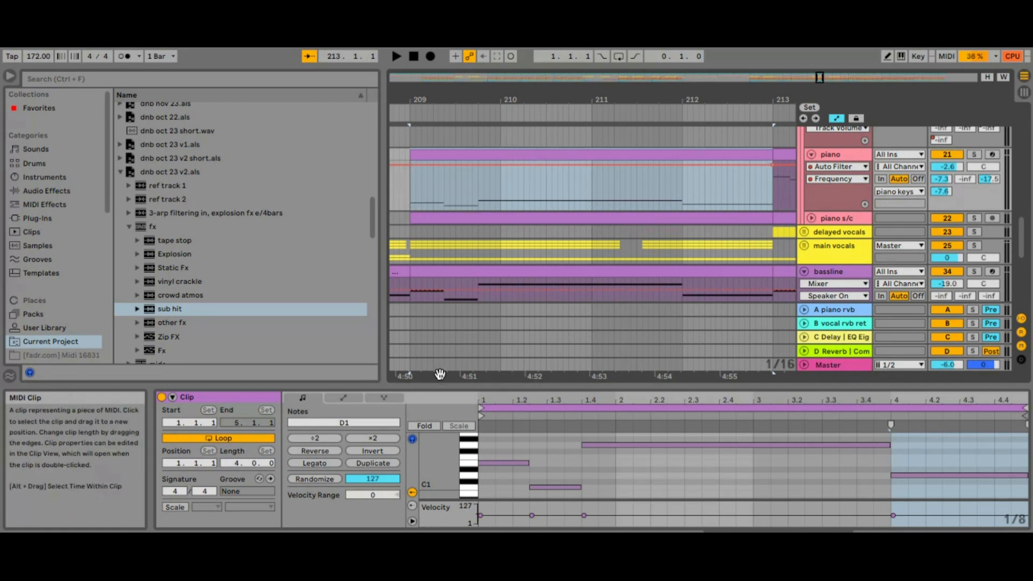
Transpose all notes in the pasted piano clip up three octaves, to the range C4–G4.
drag(489, 440, 901, 503)
key(shift+Up)
key(shift+Up)
key(shift+Up)
key(shift+Up)
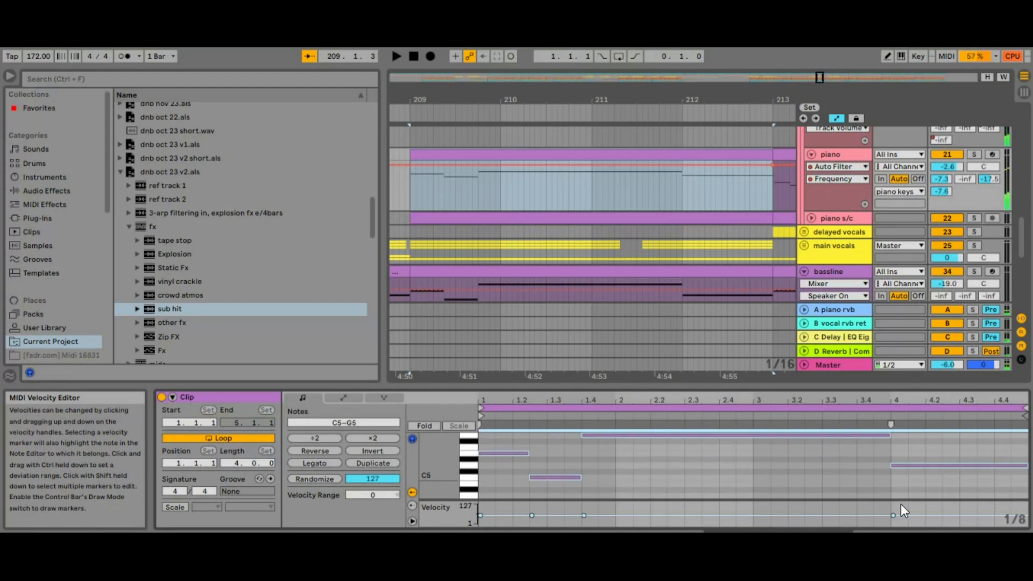
key(shift+Down)
Compress the piano notes to double tempo, split the clip at bar 211, duplicate its first half and play the result from bar 209.
click(321, 439)
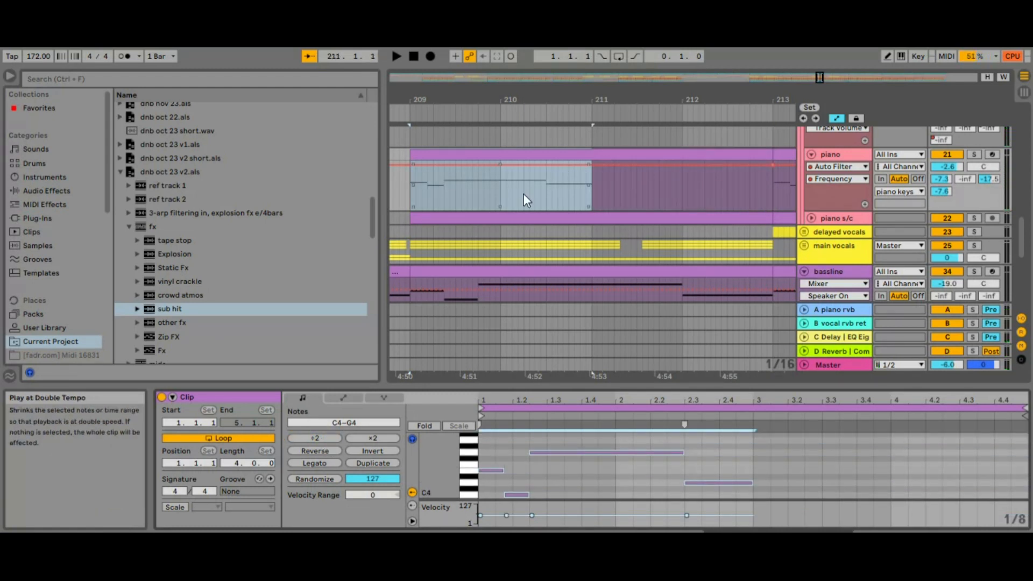
click(592, 197)
key(ctrl+e)
click(536, 156)
key(ctrl+d)
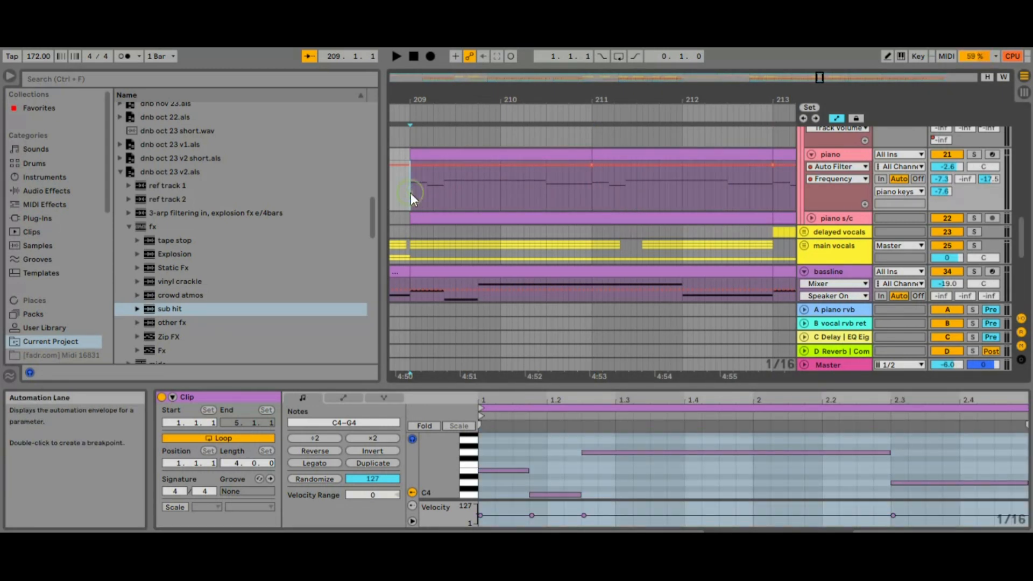
key(space)
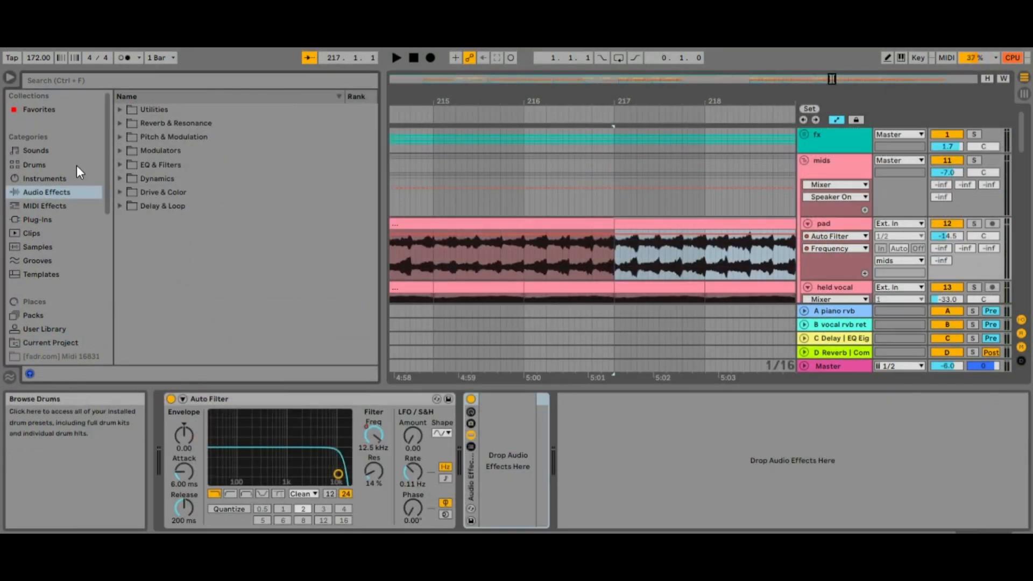
Show the audio effects as a flat list without category folders and sort it by Rank, most used first.
click(150, 109)
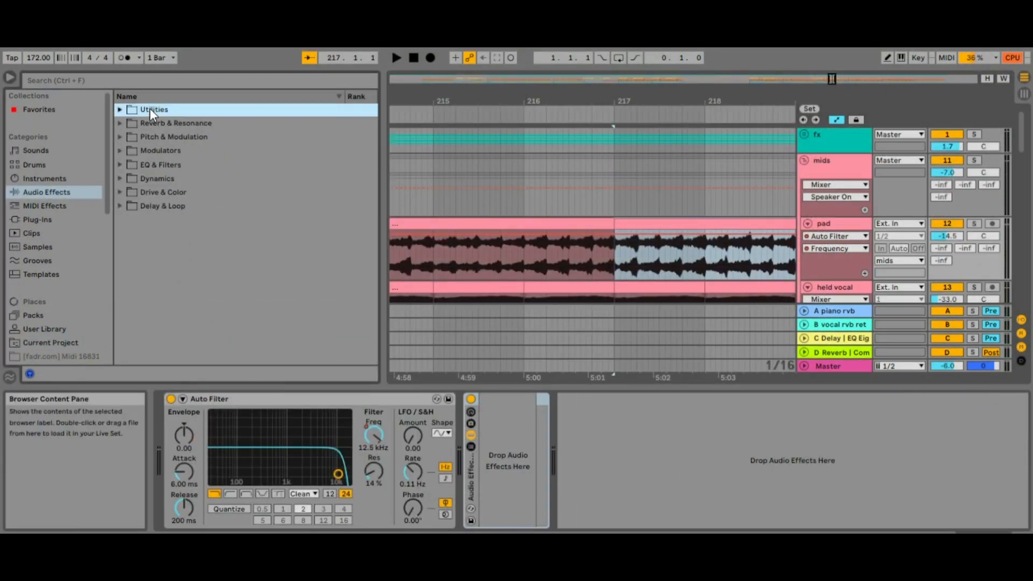
right_click(150, 109)
click(163, 118)
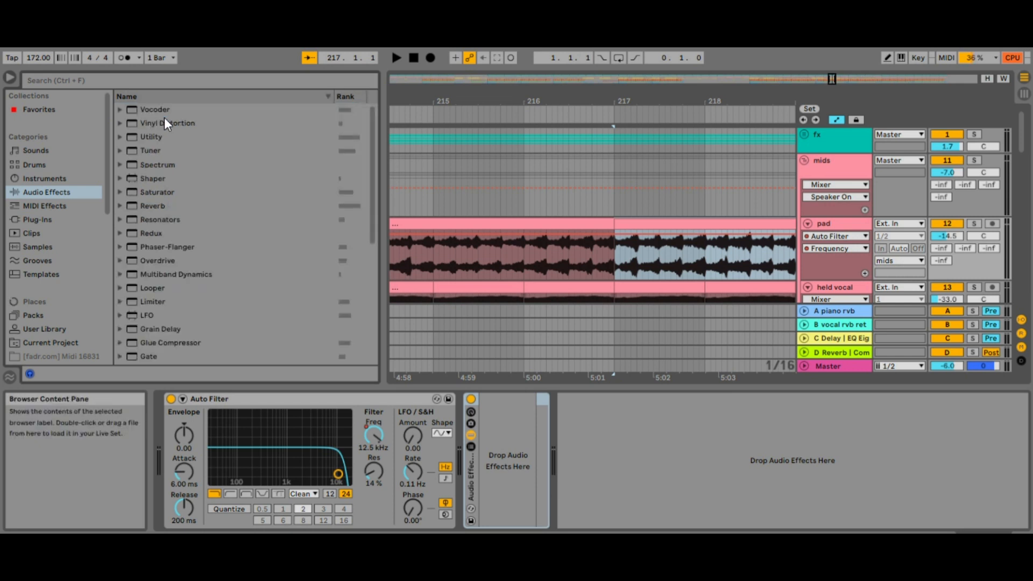
click(346, 98)
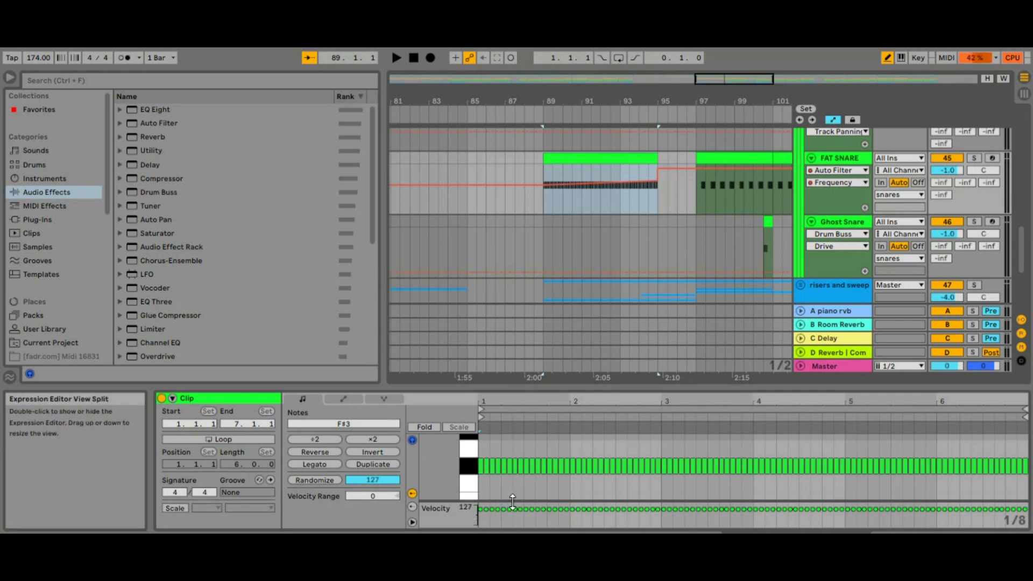
Enlarge the velocity editor of the FAT SNARE clip, draw a rising velocity ramp starting at 1 across all notes, and play it.
drag(513, 501, 514, 455)
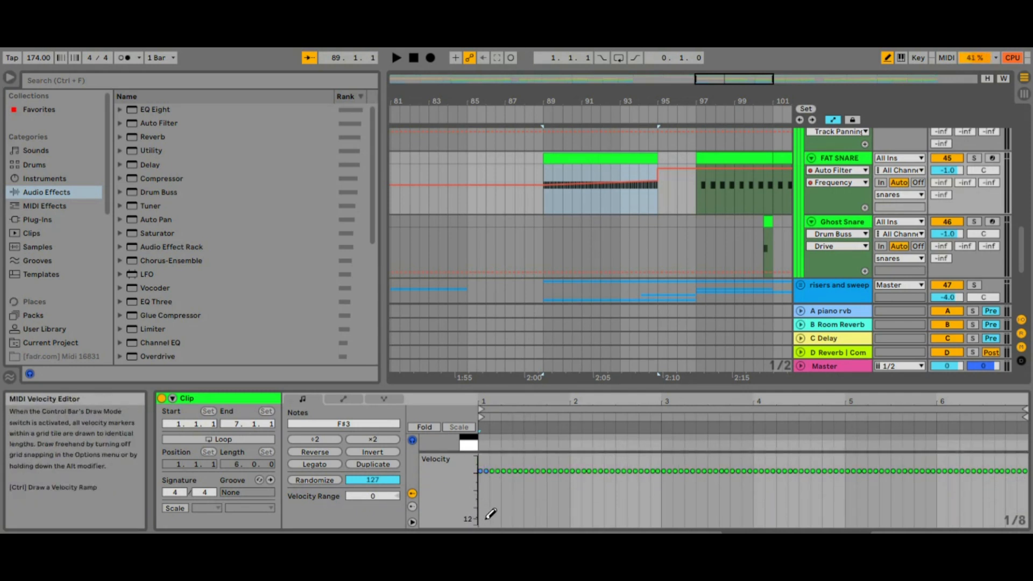
drag(480, 524, 573, 505)
mouse_move(851, 479)
mouse_down()
mouse_move(1005, 483)
mouse_move(1028, 468)
mouse_up()
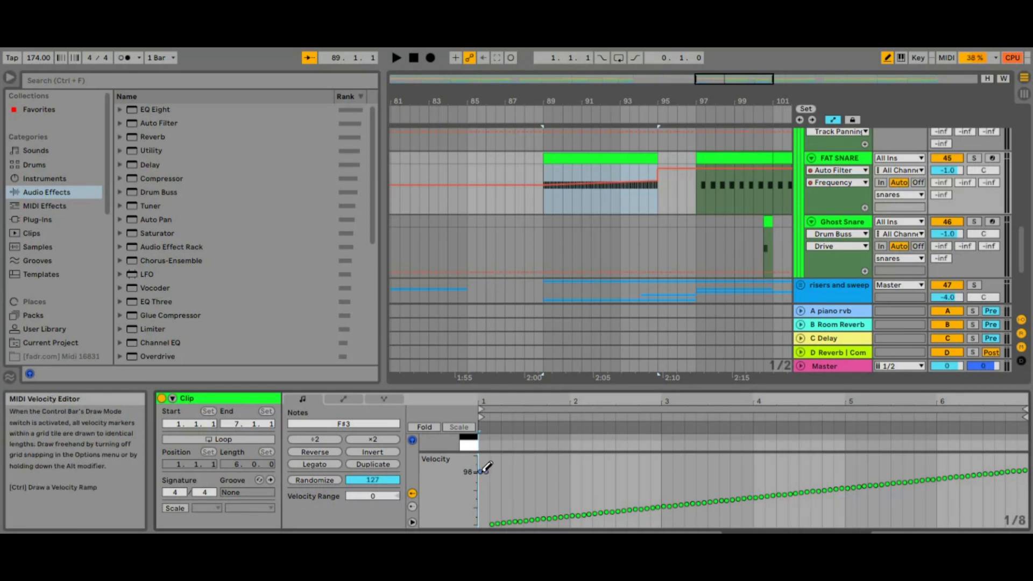
key(space)
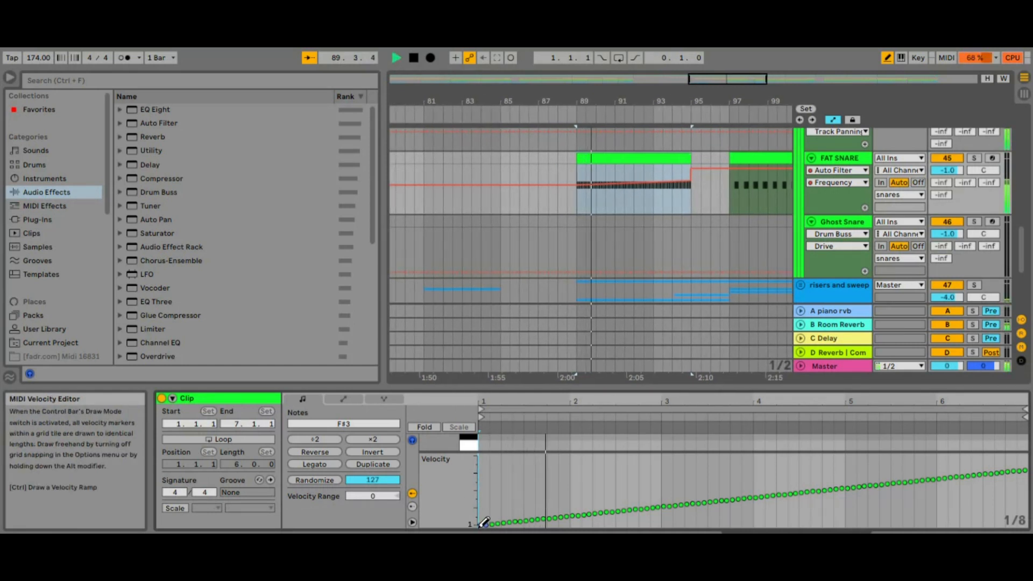